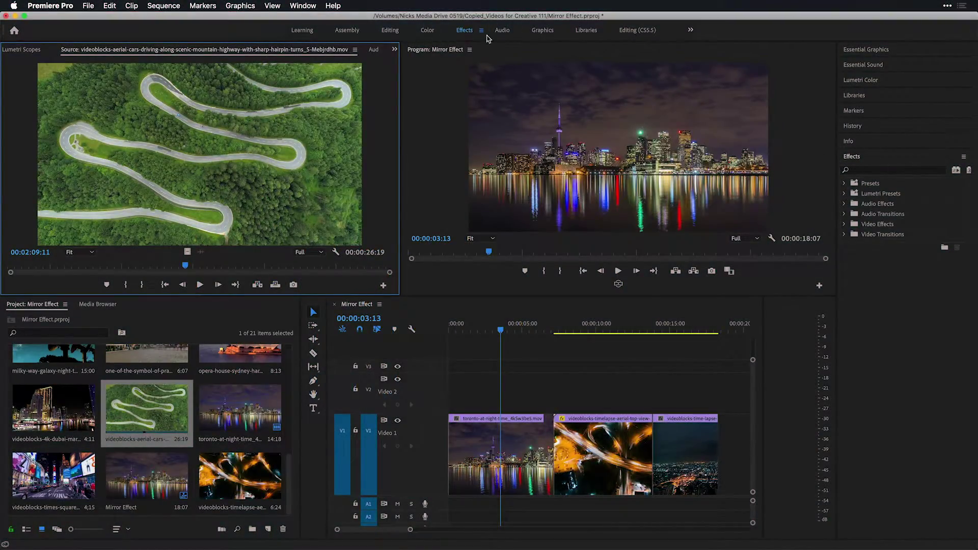
Search Effects for 'mirr' and apply the Mirror effect to the Toronto night skyline clip
click(885, 170)
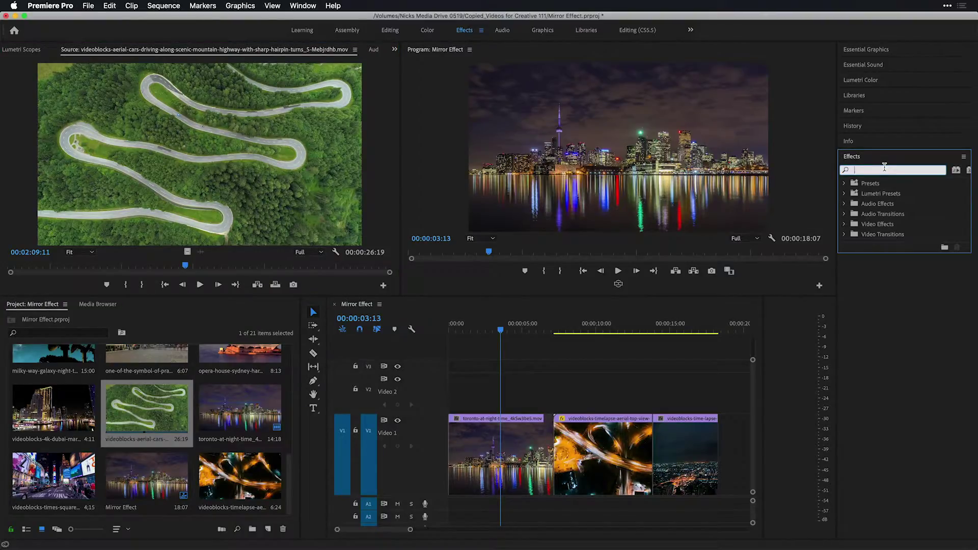
text(mirror)
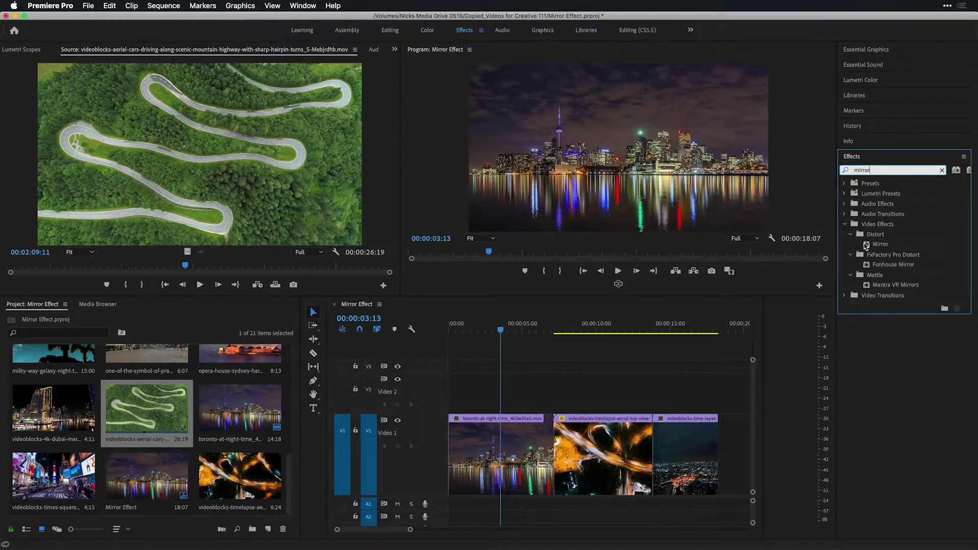
drag(866, 246, 502, 443)
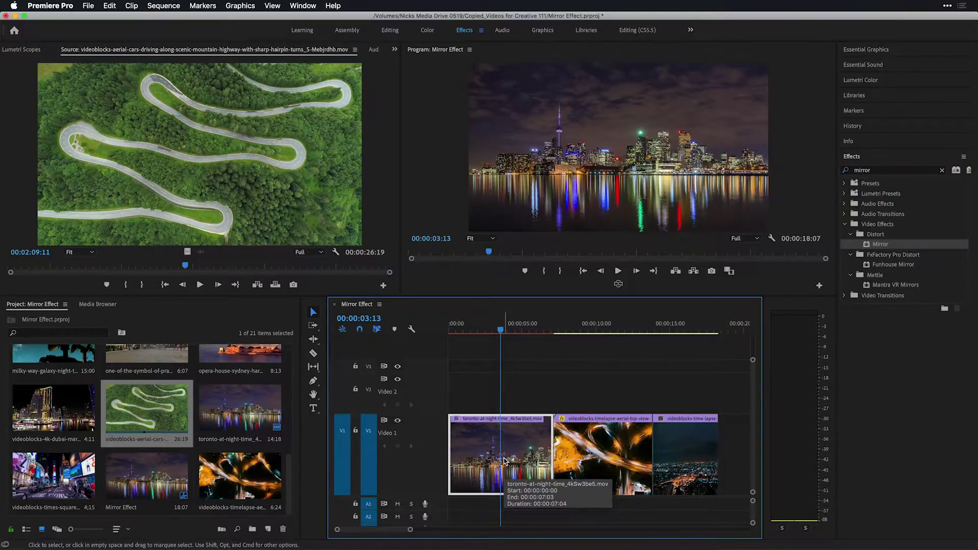
Reset the Toronto Mirror's Reflection Center, then set its X value to 2048
key(shift+5)
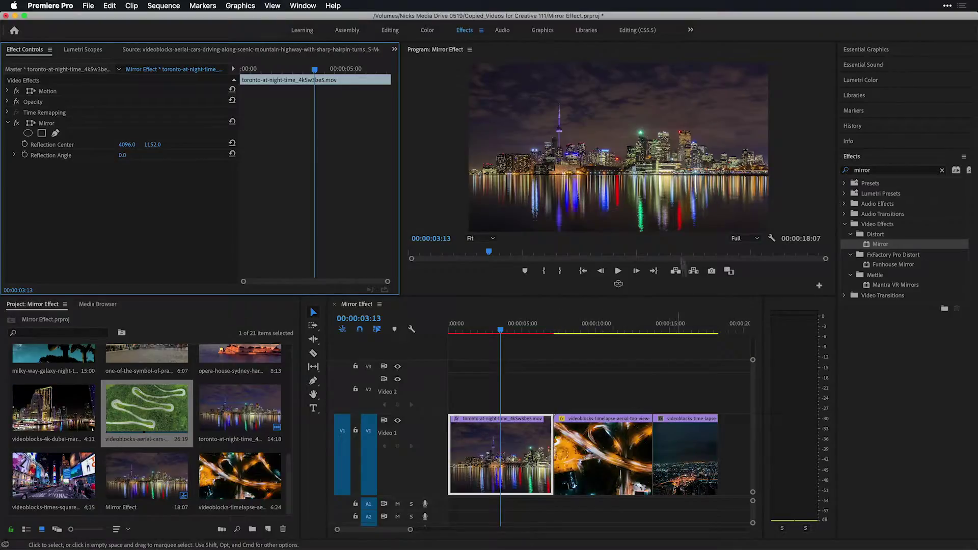
click(46, 126)
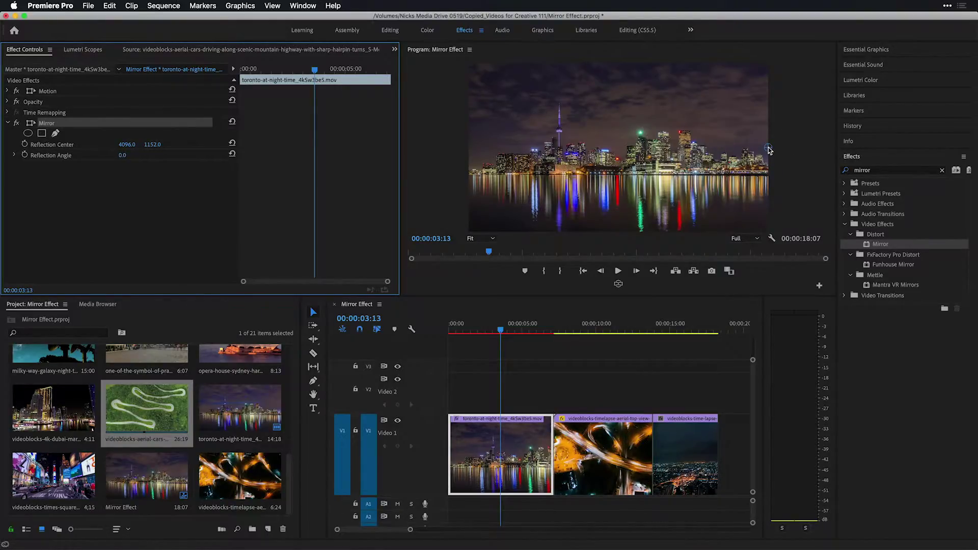
drag(769, 150, 620, 157)
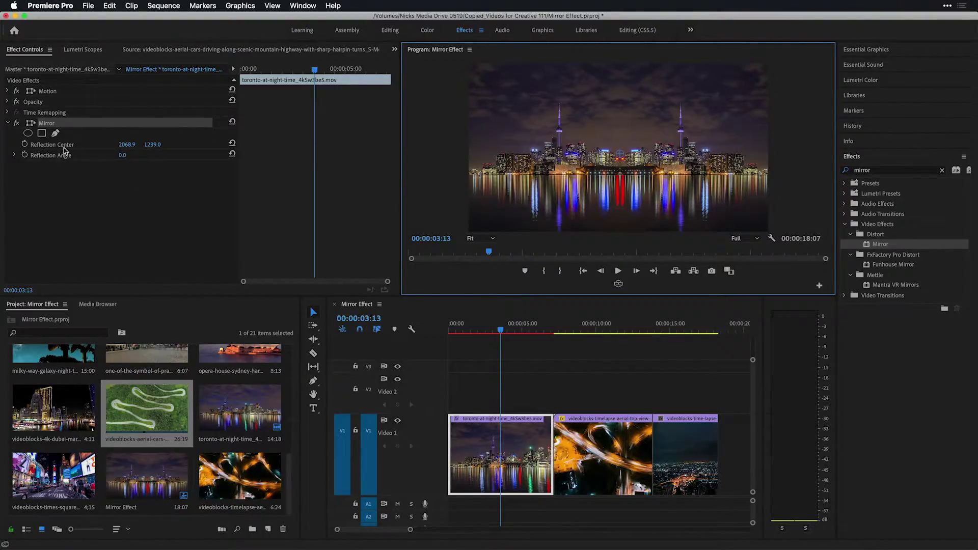
click(232, 121)
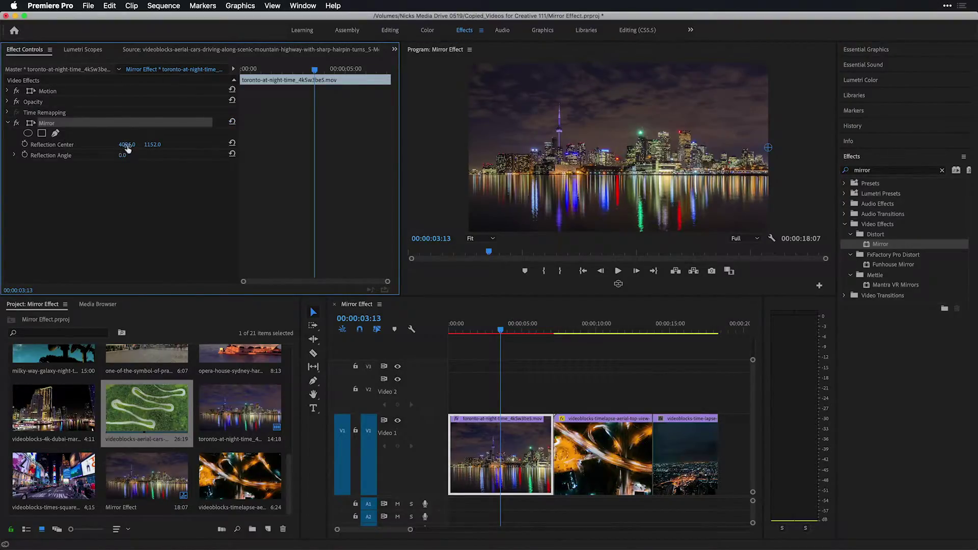
click(130, 144)
key(Return)
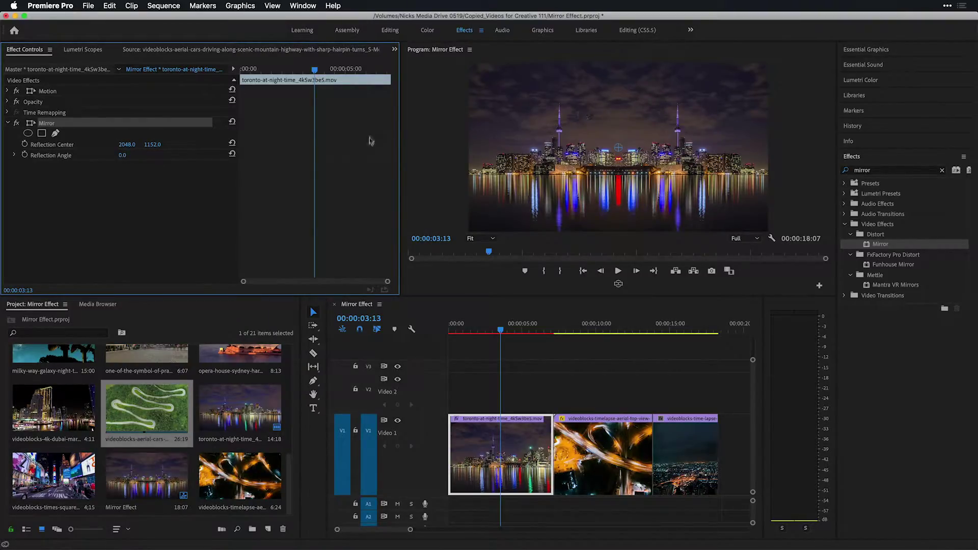
Set the Toronto mirror's Reflection Angle to 90° and Reflection Center Y to 1260
click(123, 155)
key(Return)
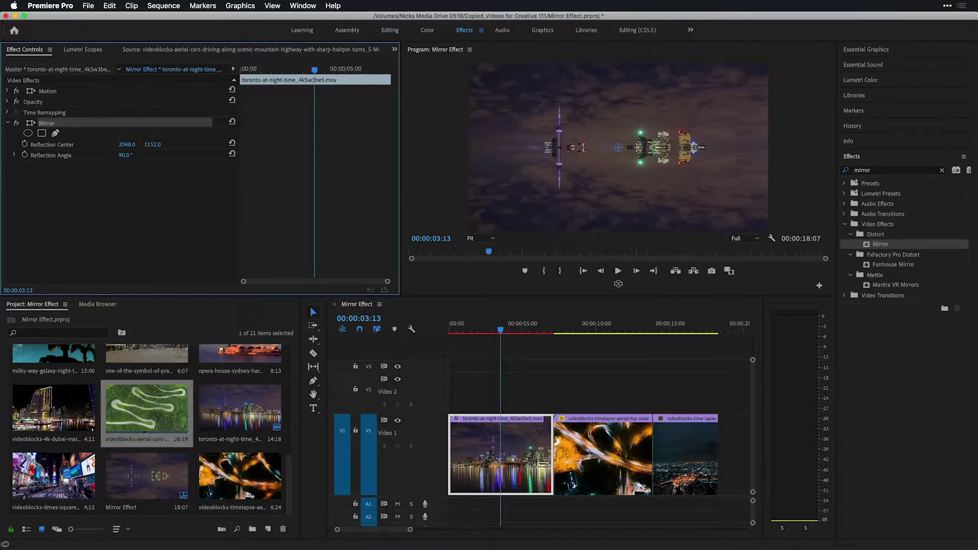
drag(153, 144, 207, 144)
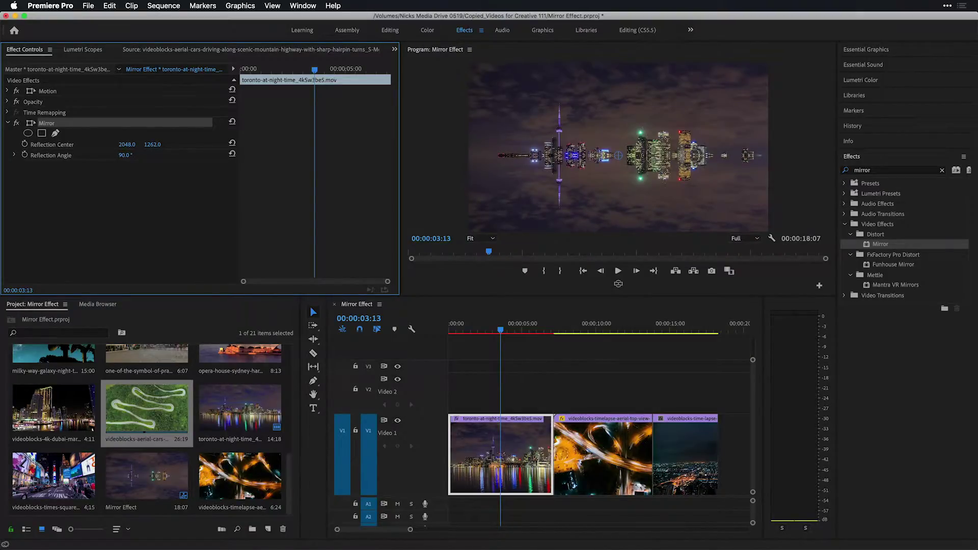
click(156, 144)
text(1260)
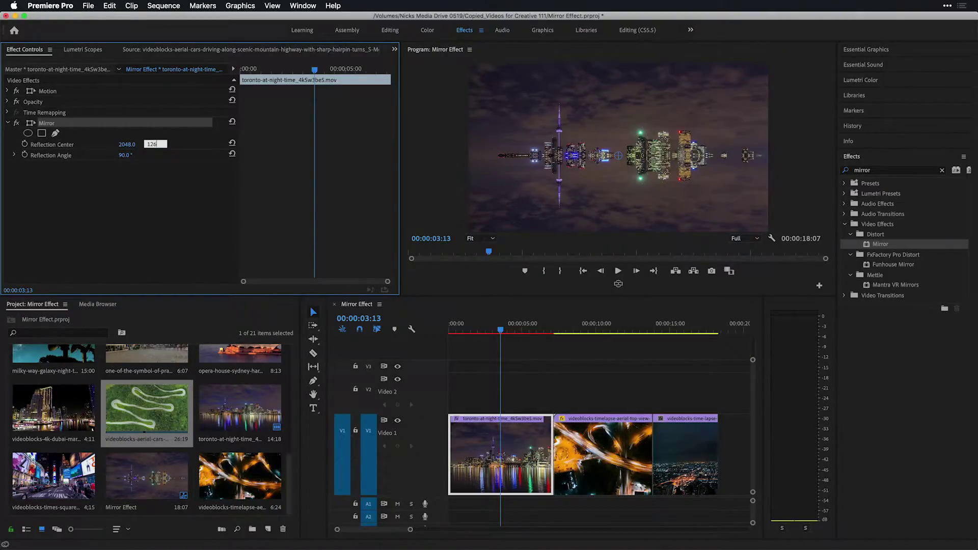
key(Return)
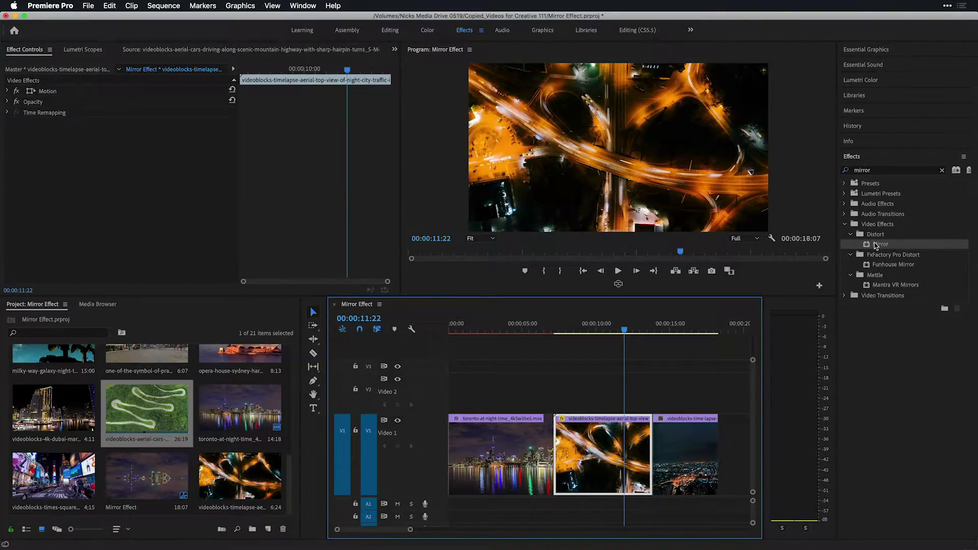
Apply Mirror to the aerial traffic clip with Reflection Center X 1920 and angle 90°
drag(880, 245, 618, 437)
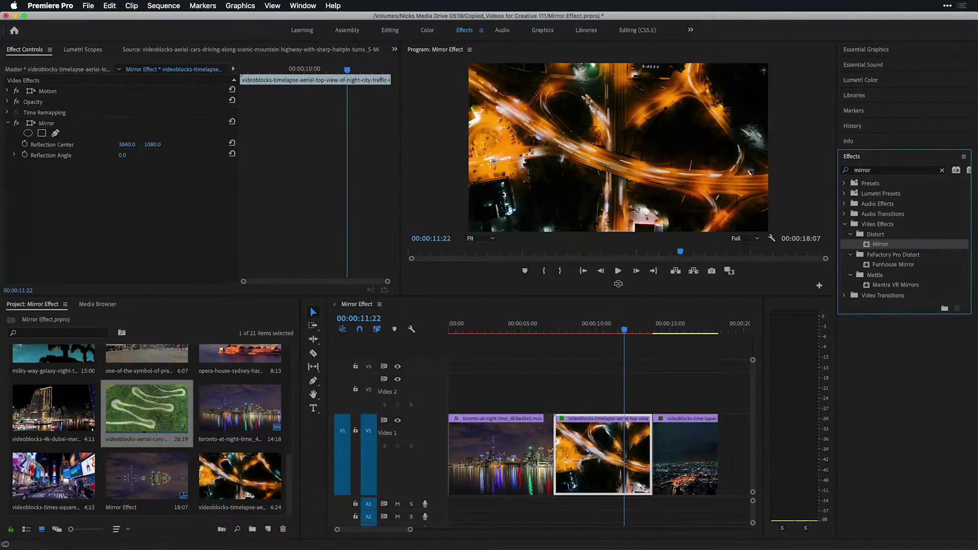
click(47, 127)
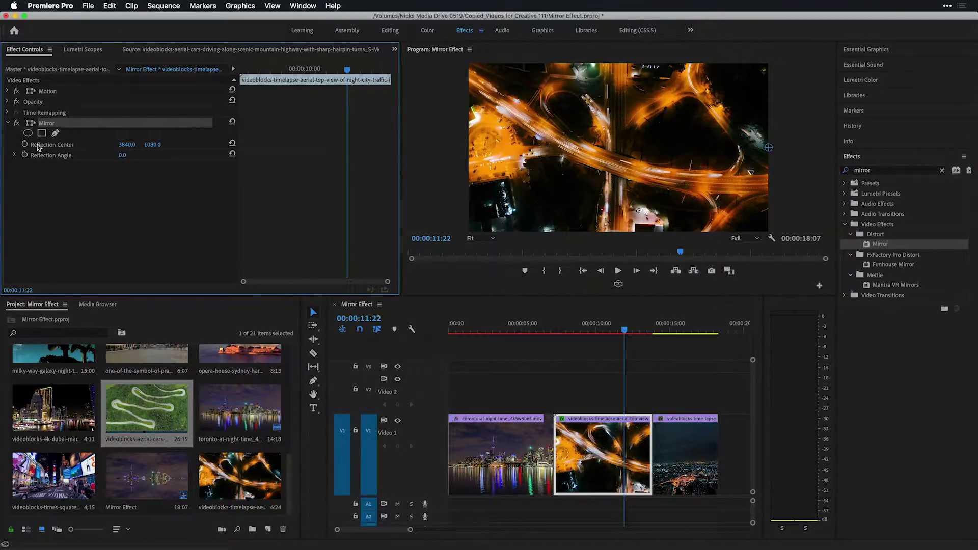
click(127, 145)
text(1920)
key(Return)
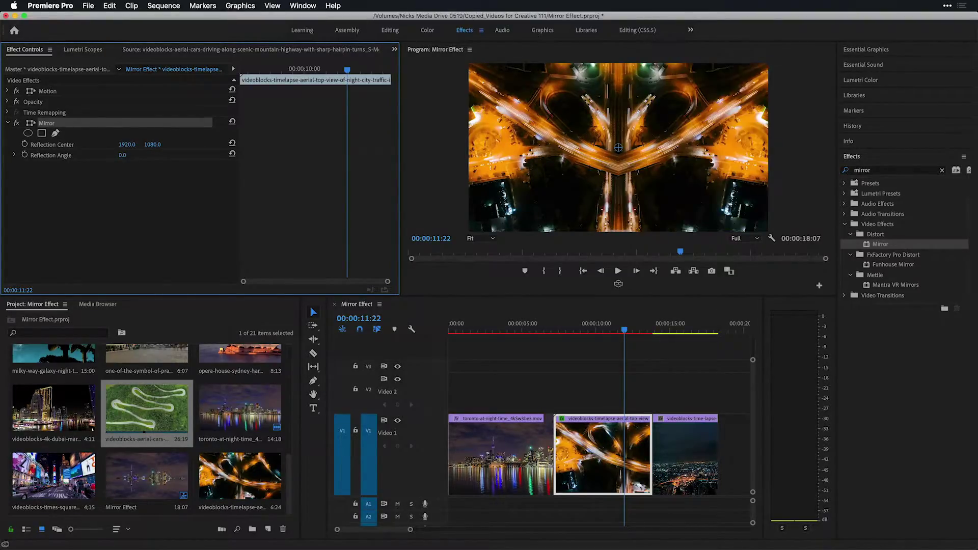
click(124, 155)
text(90)
key(Return)
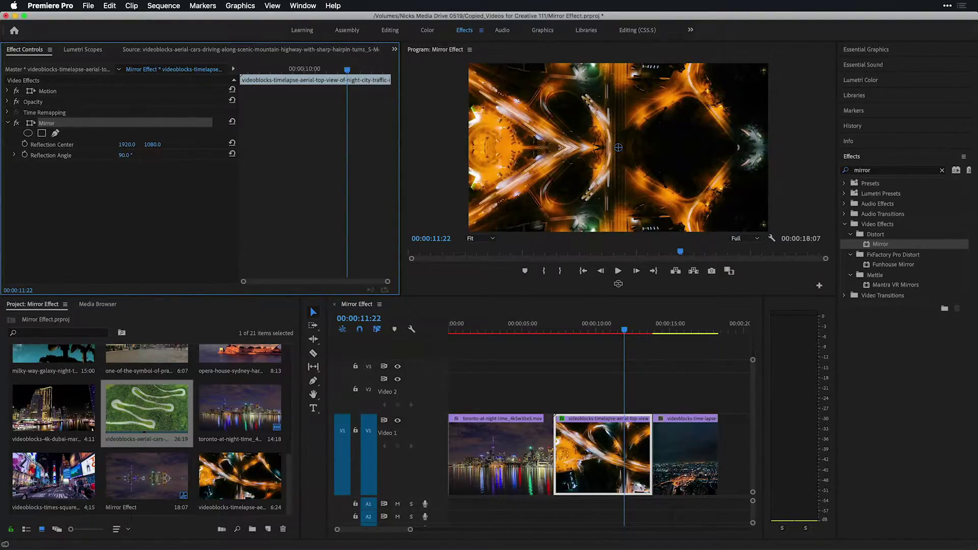
Stack a second Mirror on the aerial clip, entering 1920 for its Reflection Center X
click(7, 123)
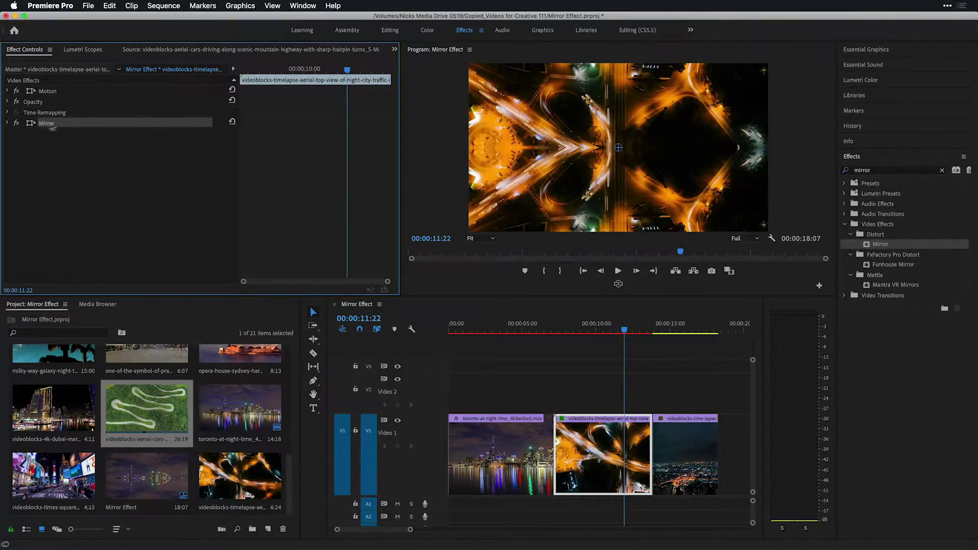
drag(865, 247, 107, 128)
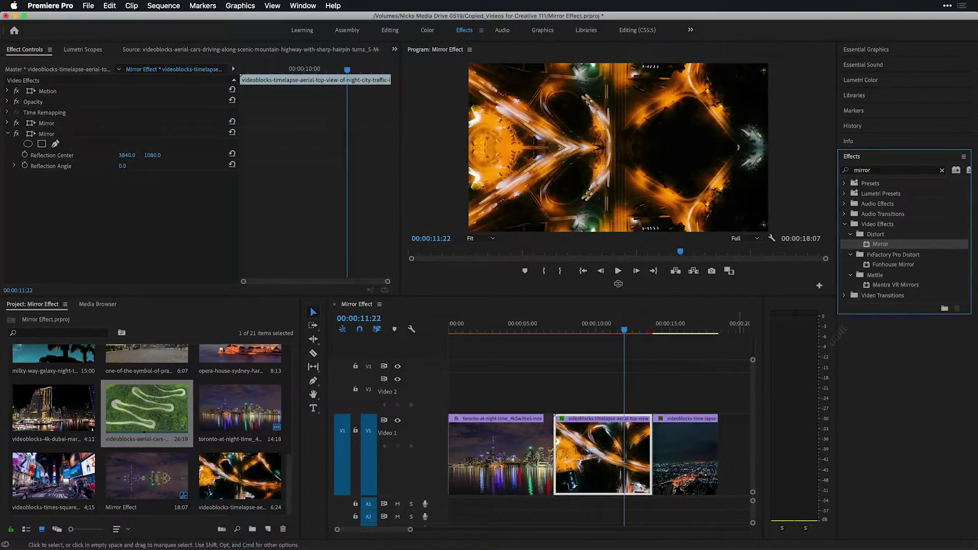
click(44, 136)
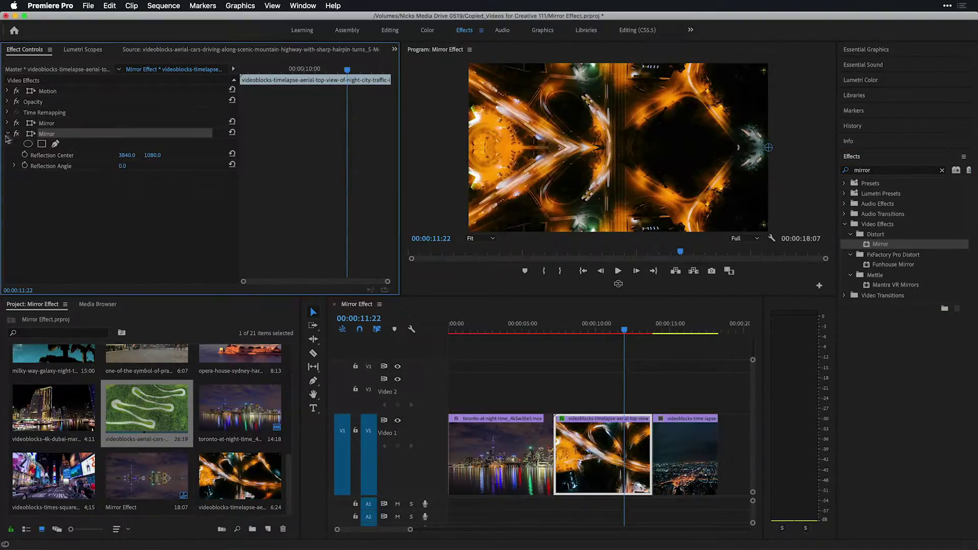
click(129, 154)
text(1920)
key(Return)
Play the sequence to preview the mirrors and stop on the third (Osaka) clip
click(568, 332)
key(space)
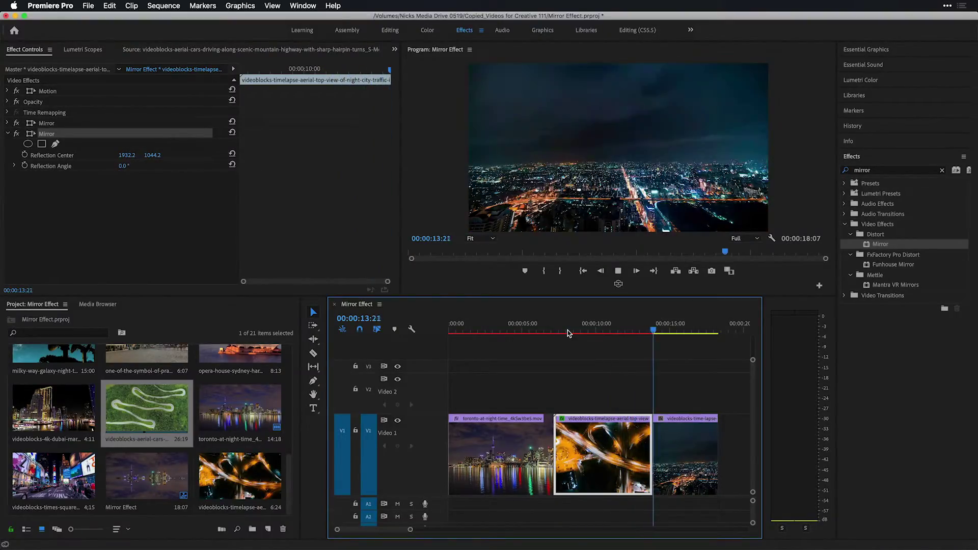
key(space)
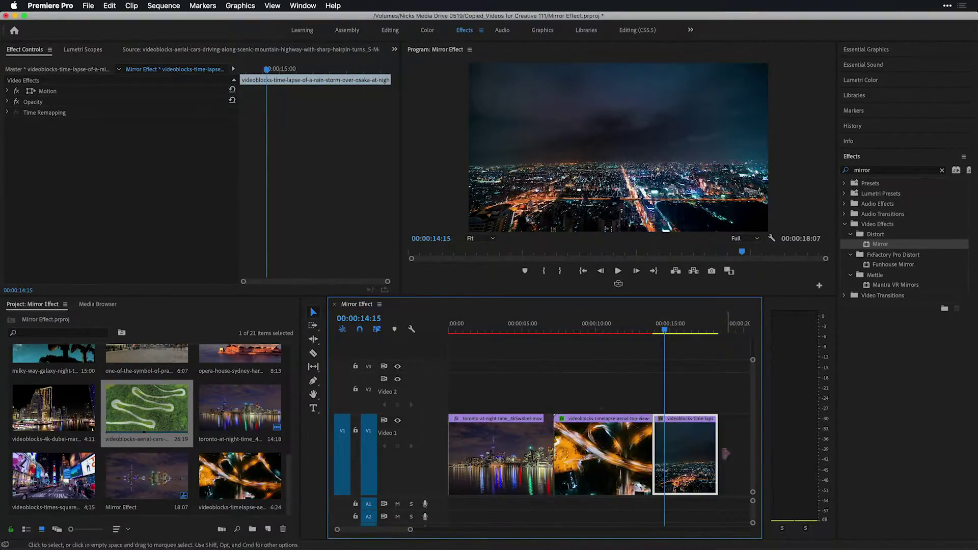
Mirror the Osaka clip at centre 2048, 1608 with a 90° reflection angle
drag(869, 244, 676, 451)
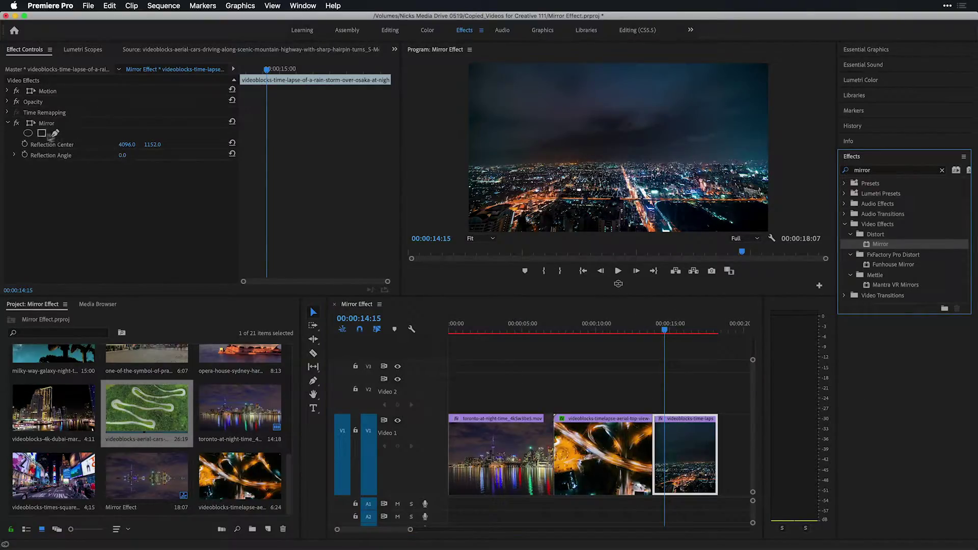
click(122, 144)
text(20)
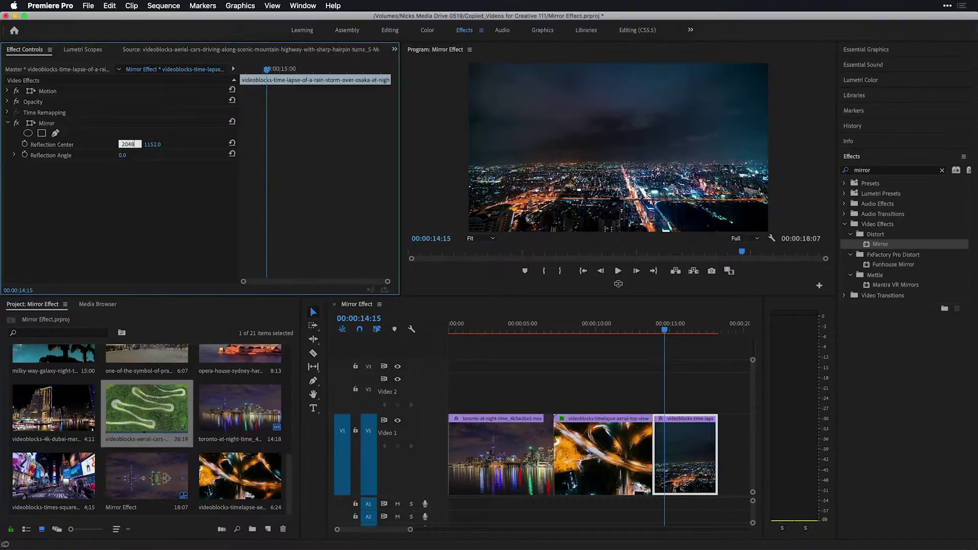
text(48)
key(Return)
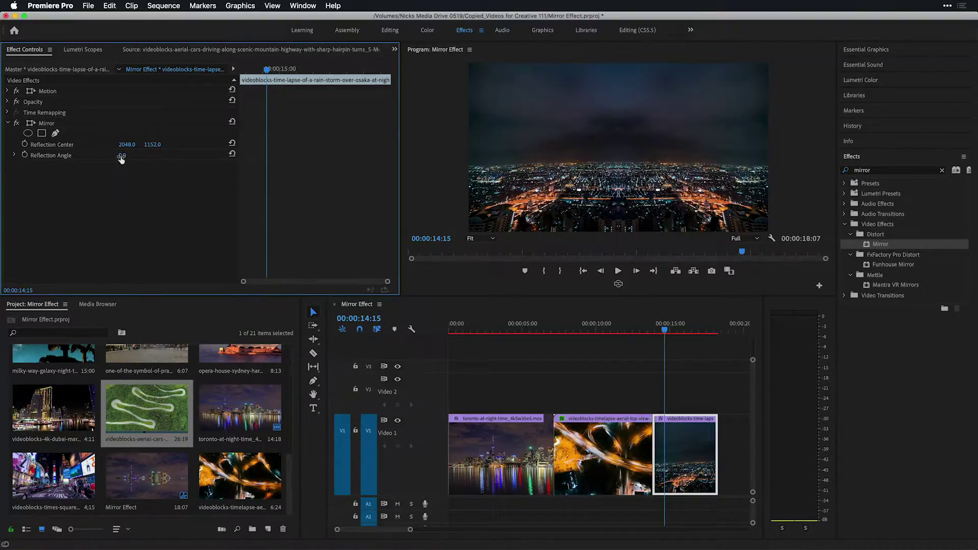
drag(122, 155, 168, 155)
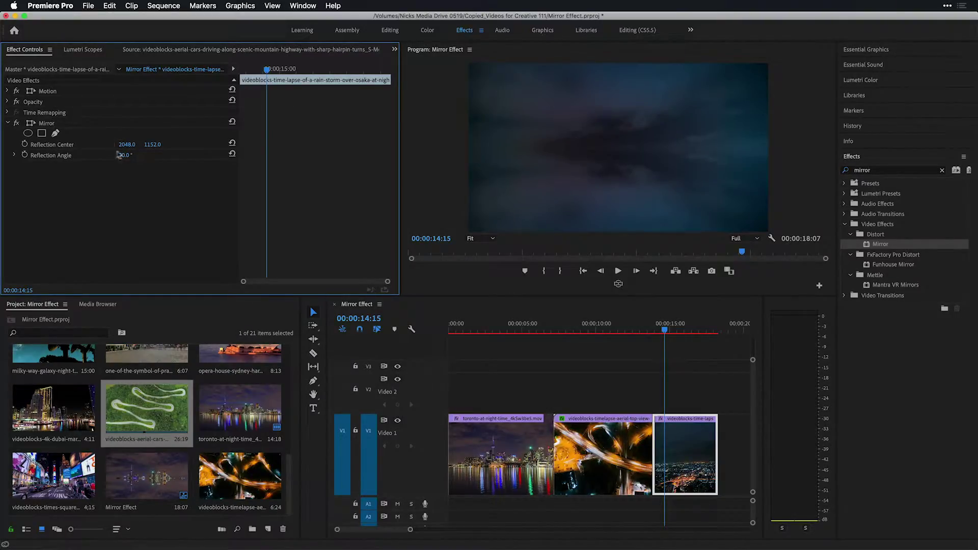
drag(151, 146, 334, 144)
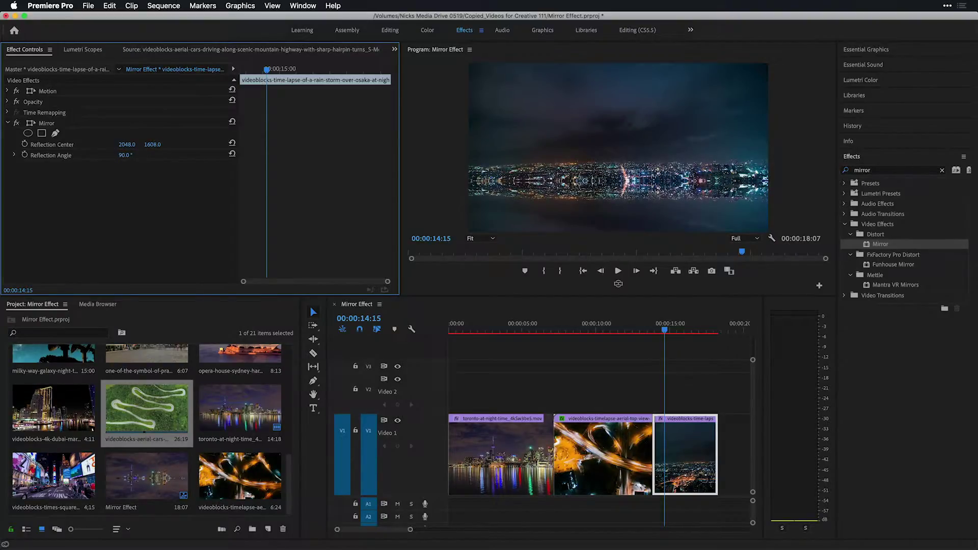
click(7, 124)
Add a second Mirror to the Osaka clip, centre X 2048, angle near -90°
drag(868, 244, 690, 451)
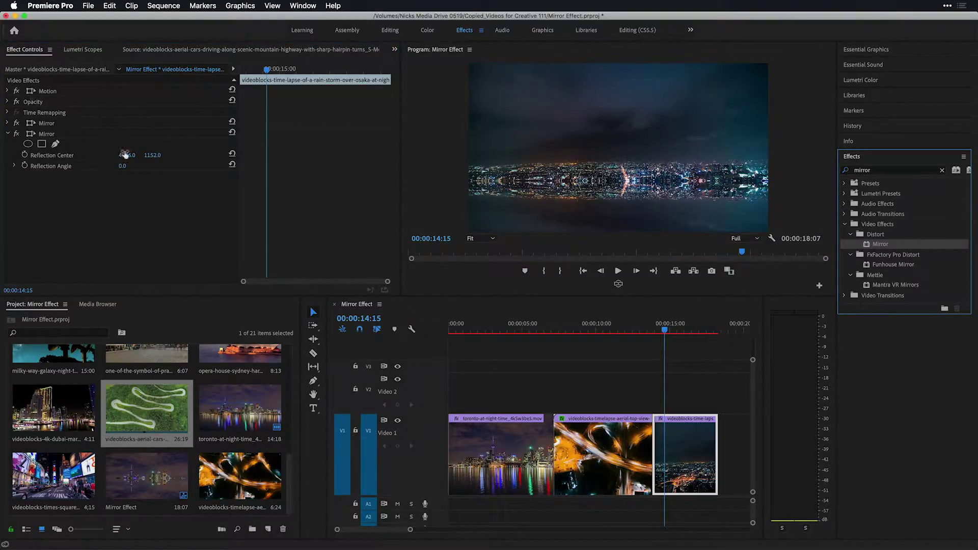
click(129, 154)
text(2048)
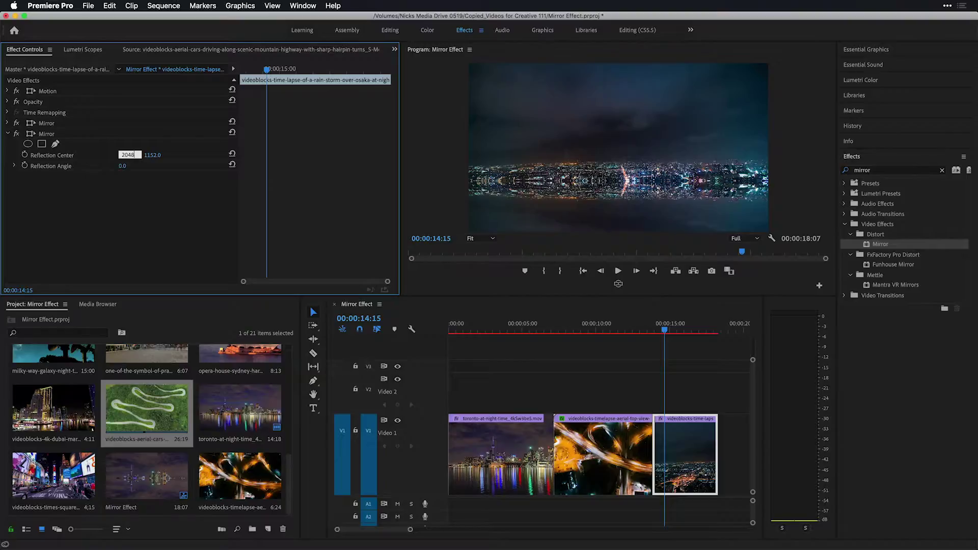
key(Return)
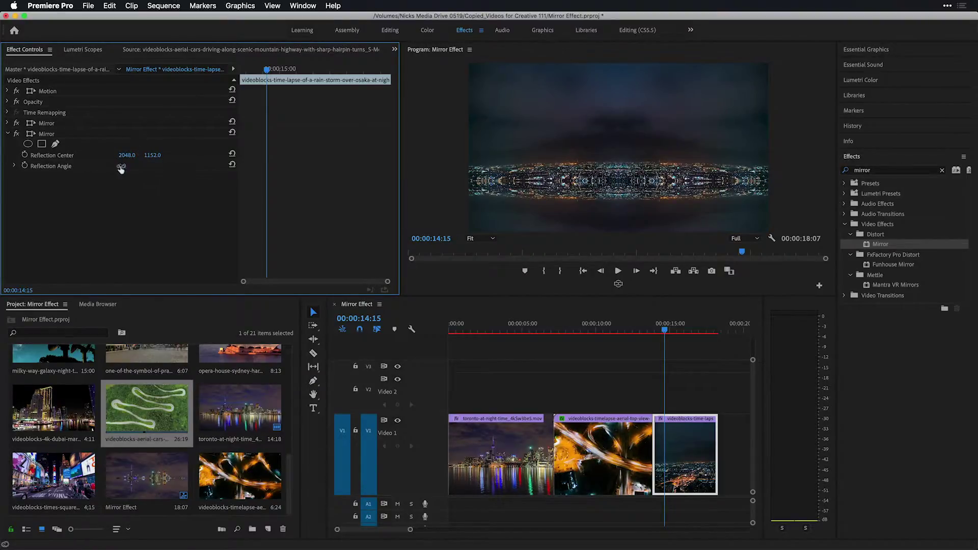
drag(120, 169, 71, 170)
click(8, 133)
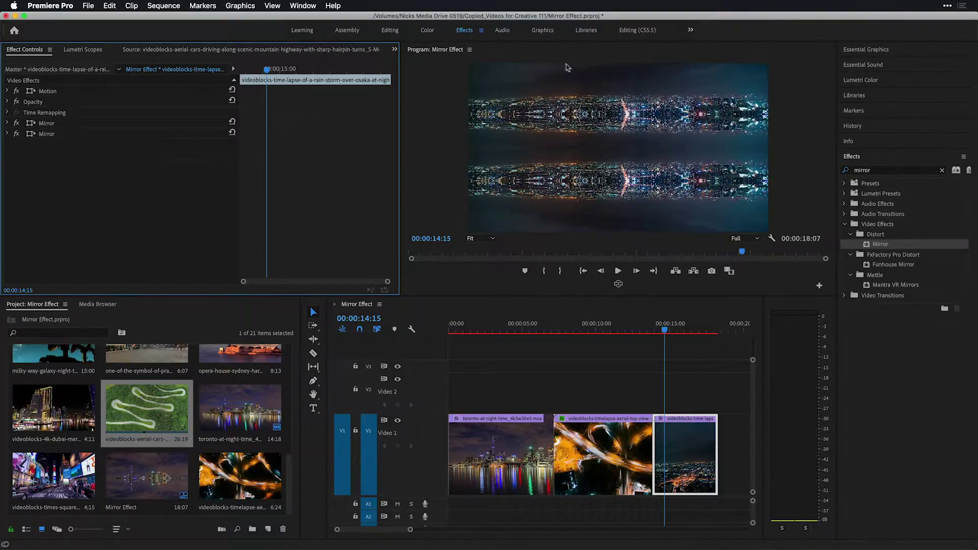
Apply an Offset effect to the Osaka clip and shift its centre Y to about 893
click(900, 170)
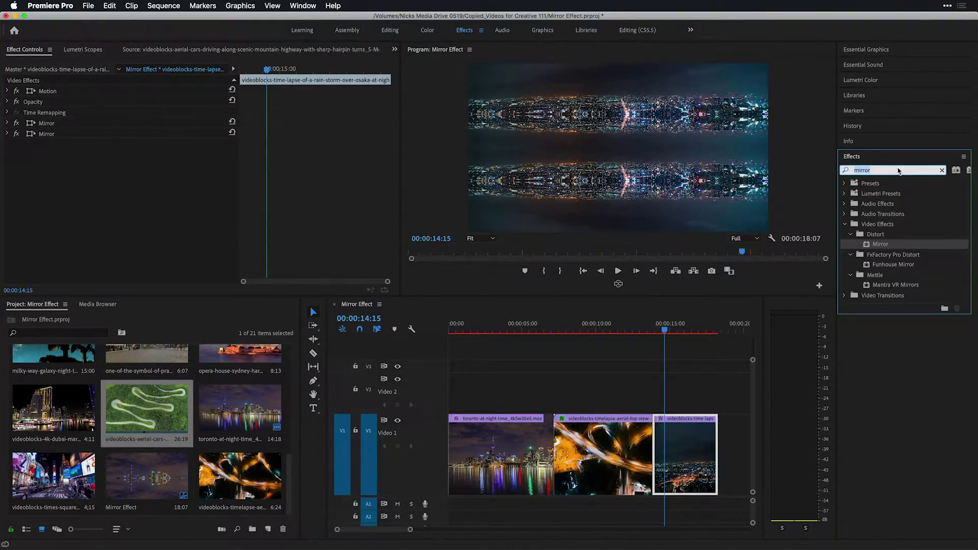
text(offset)
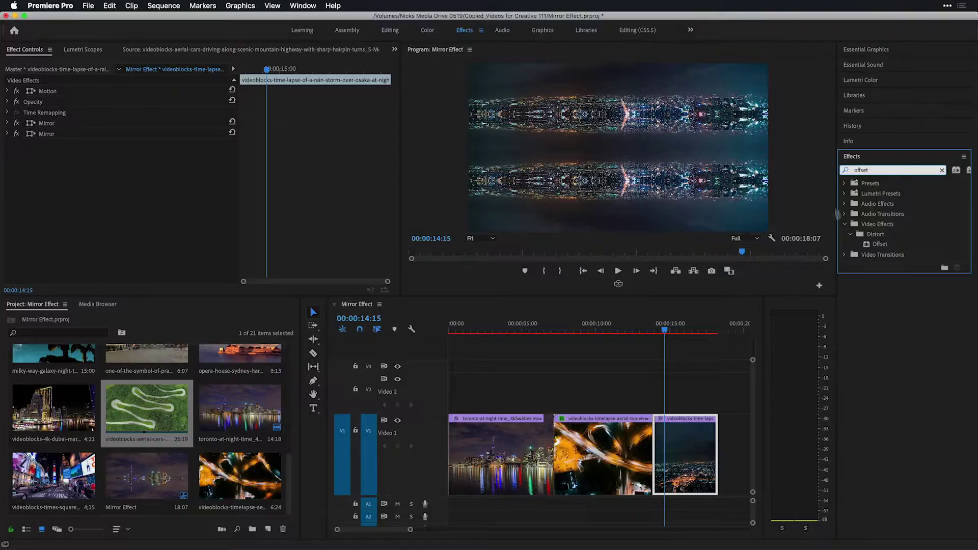
drag(877, 245, 688, 454)
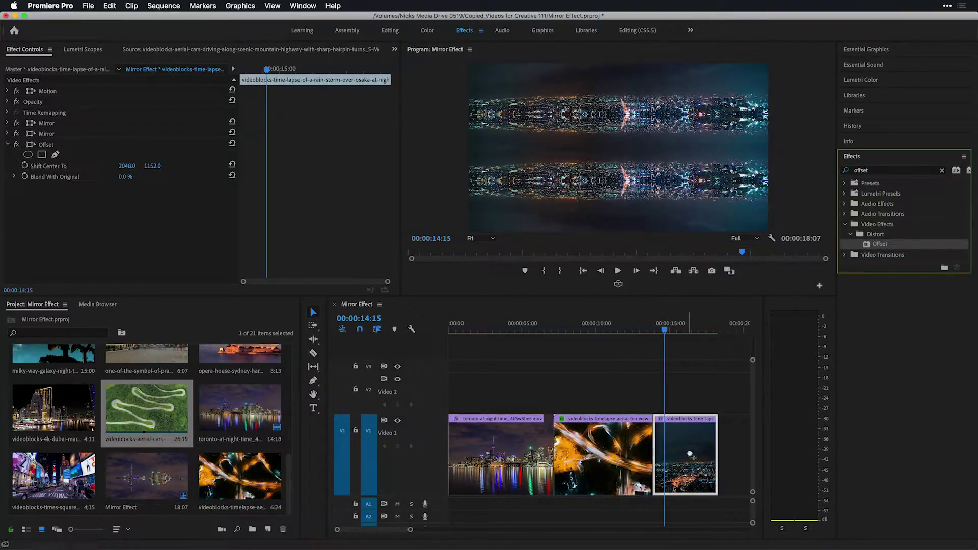
click(150, 168)
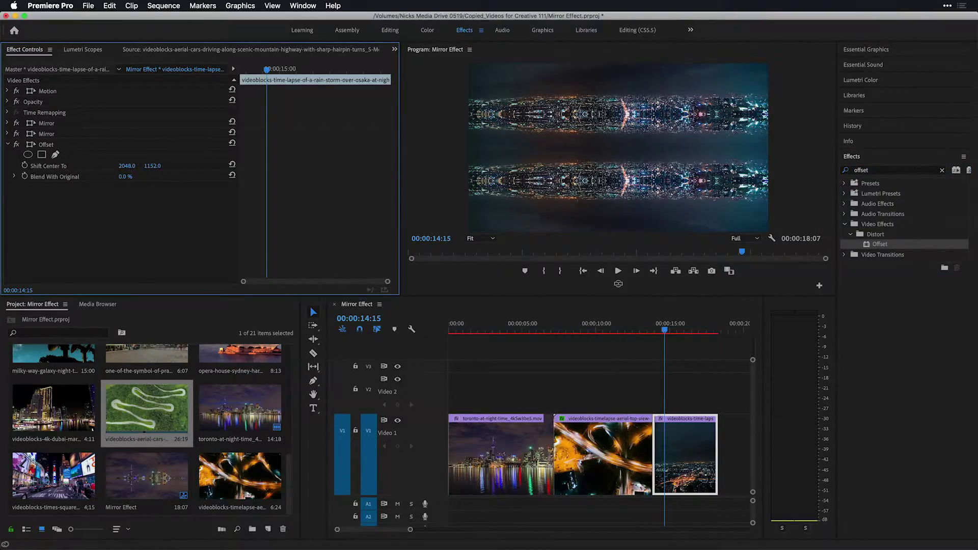
mouse_move(153, 165)
mouse_down()
mouse_move(195, 165)
mouse_move(166, 167)
mouse_up()
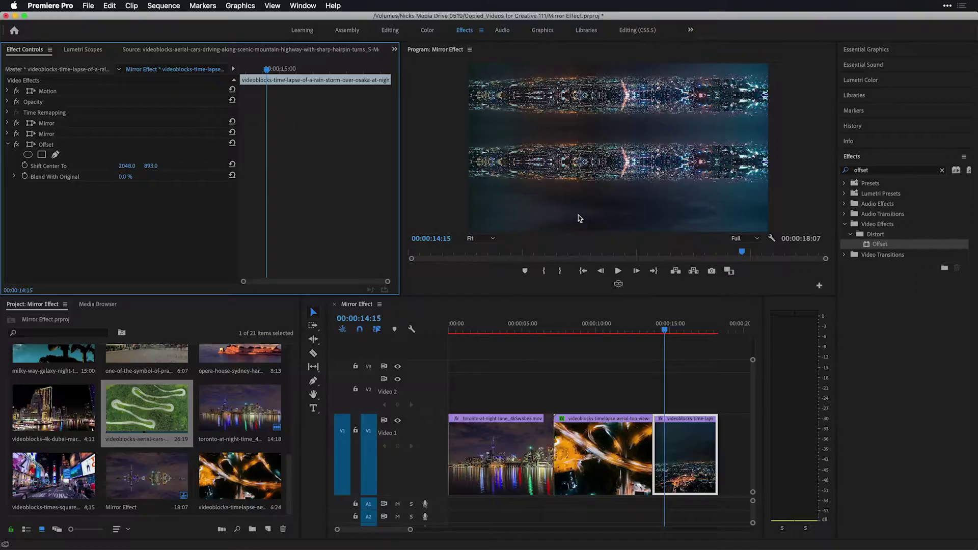
Fine-tune the second Mirror's centre and angle and the Offset shift to 2048, 903
click(690, 434)
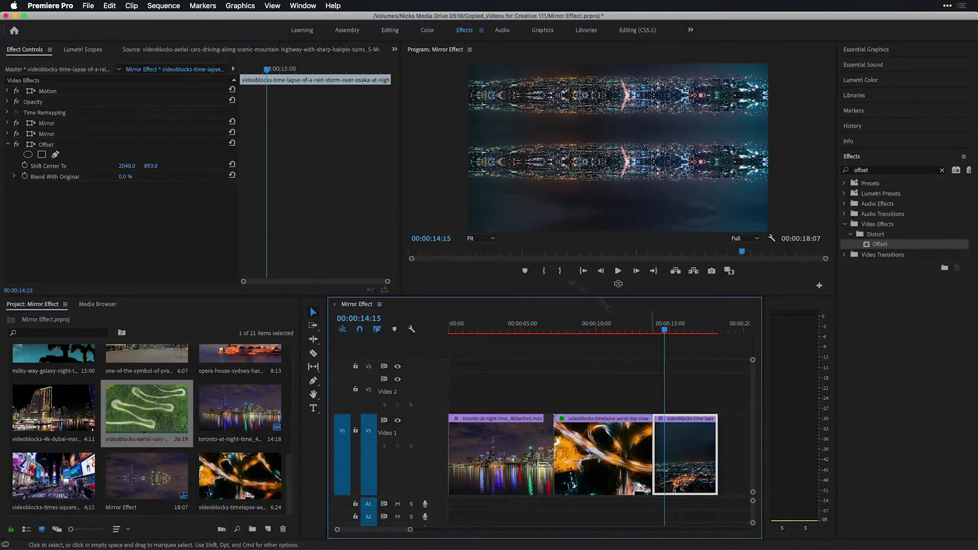
click(7, 134)
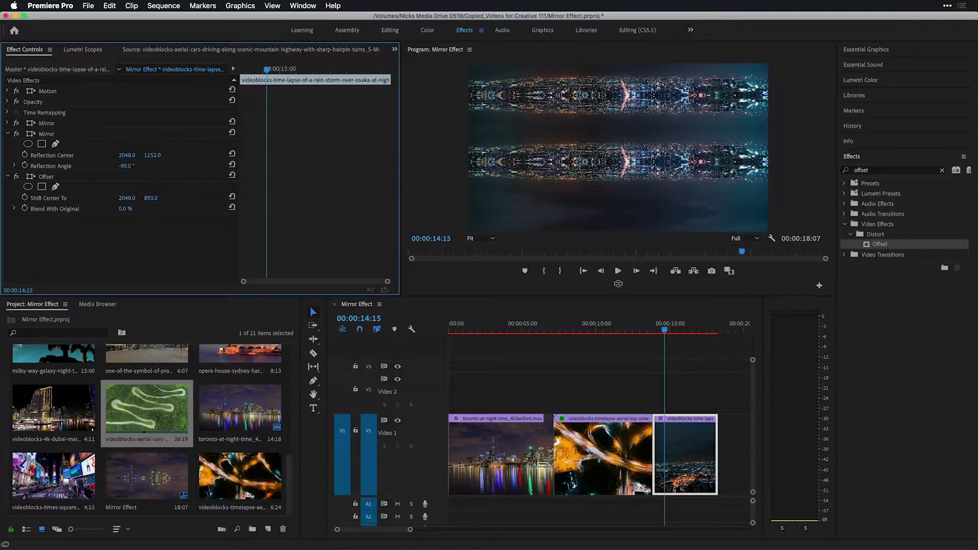
drag(151, 155, 152, 155)
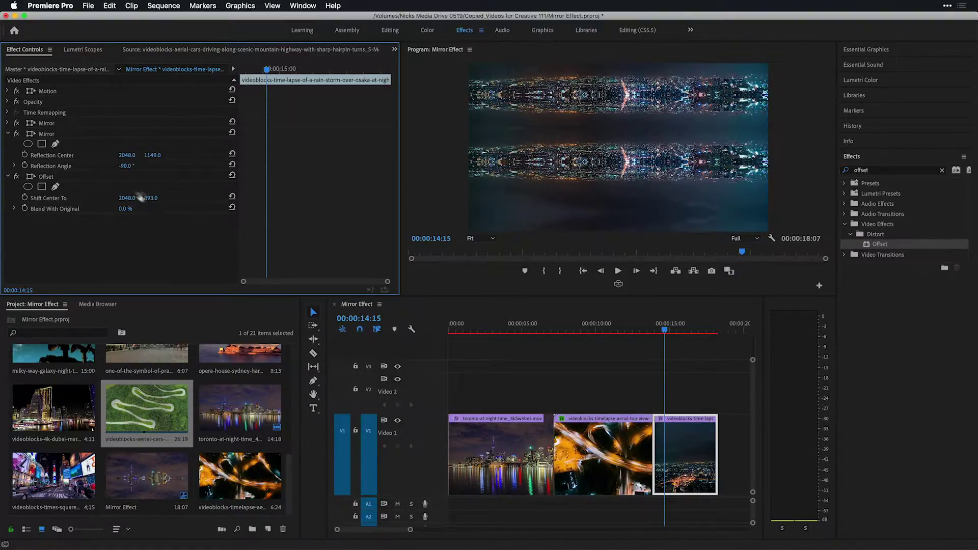
click(8, 134)
mouse_move(150, 166)
mouse_down()
mouse_move(169, 166)
mouse_move(138, 166)
mouse_up()
click(7, 144)
click(8, 133)
click(8, 134)
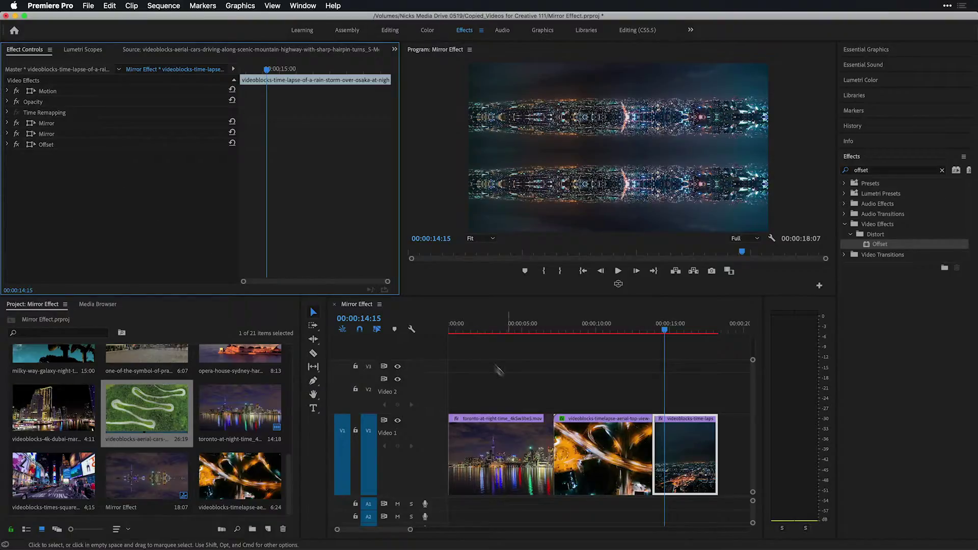
click(471, 330)
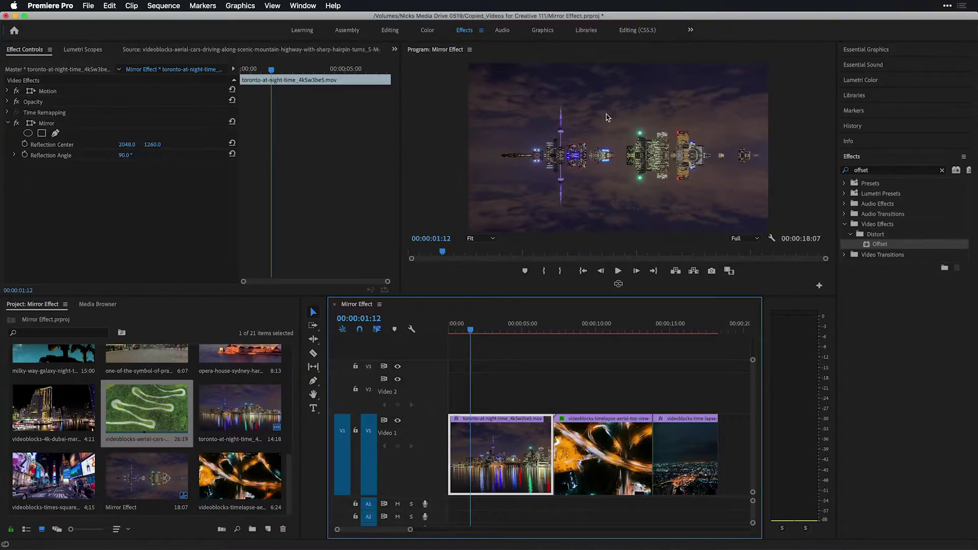
Disable the Toronto clip's Mirror and type a 'Toronto' title at the sequence start
click(16, 123)
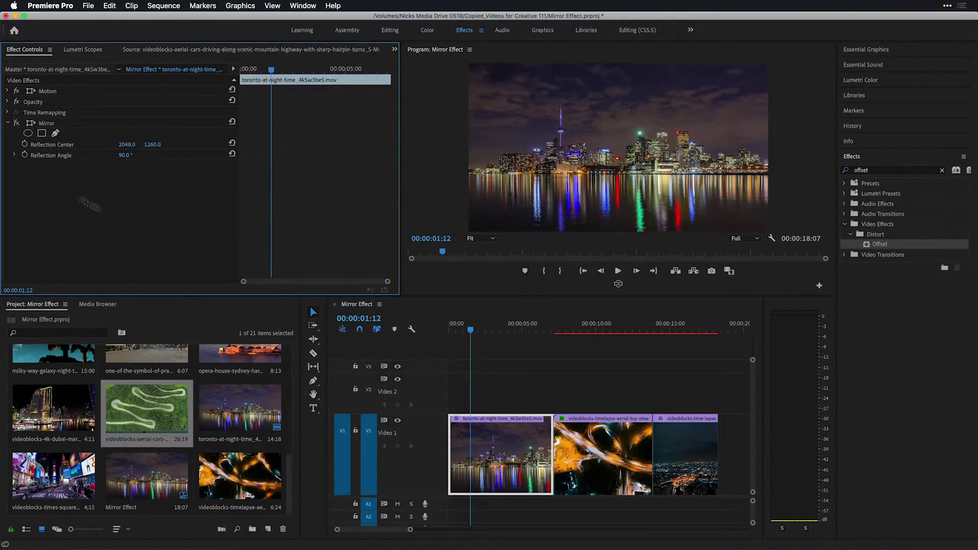
drag(461, 331, 431, 312)
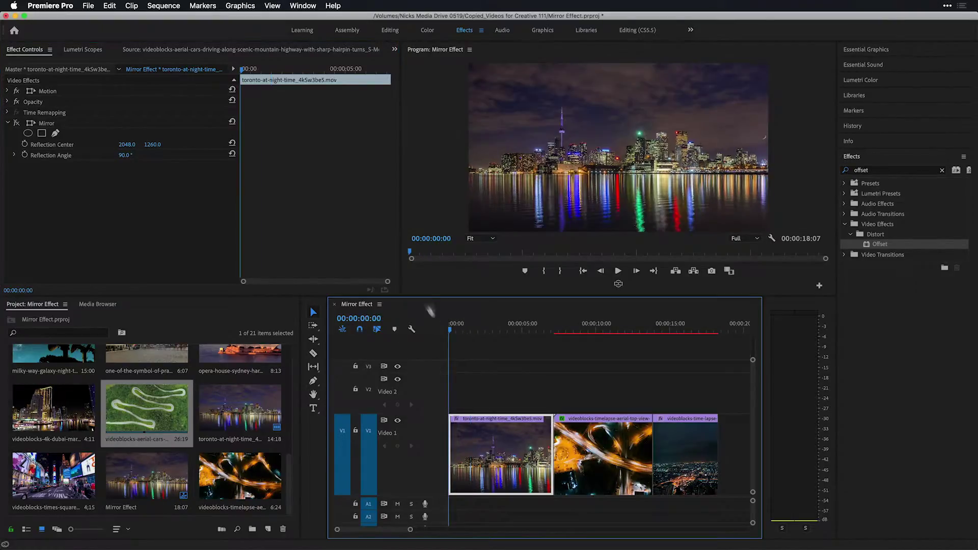
click(314, 410)
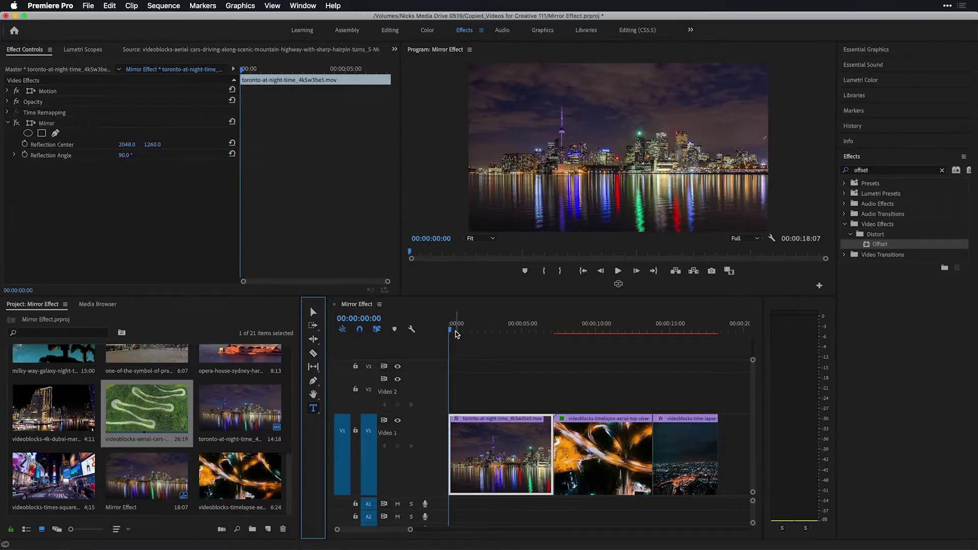
click(549, 112)
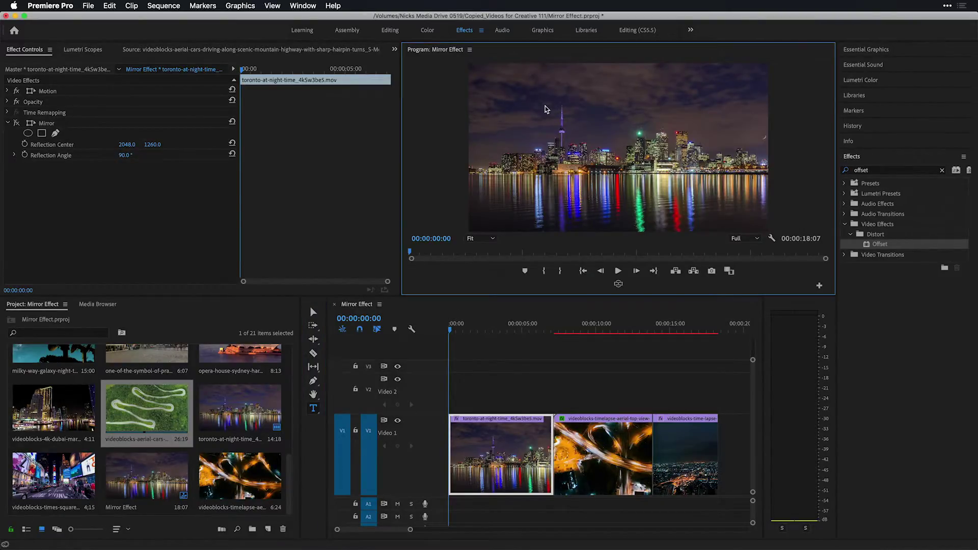
text(Toronto)
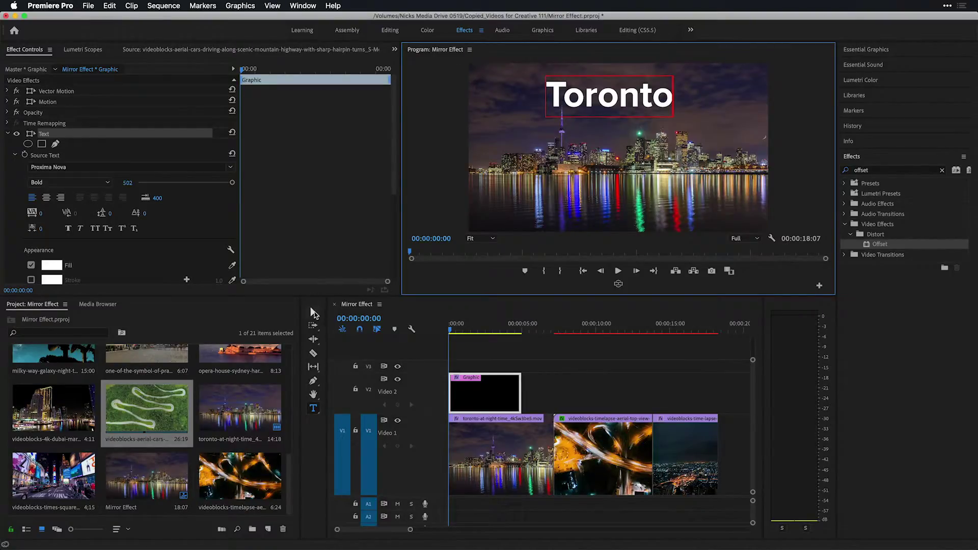
Position the white 'Toronto' title just above the skyline and check it across frames
click(313, 312)
drag(595, 96, 602, 109)
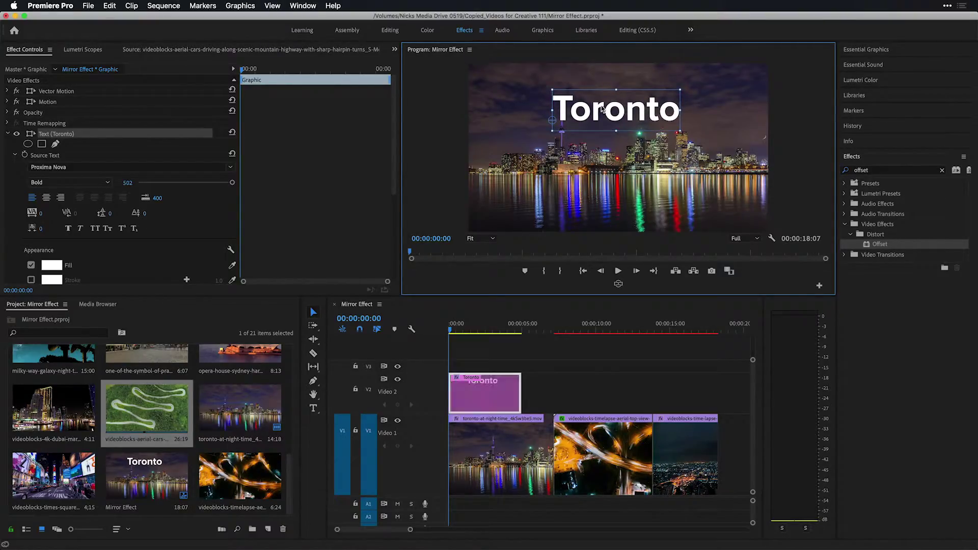
drag(580, 113, 580, 114)
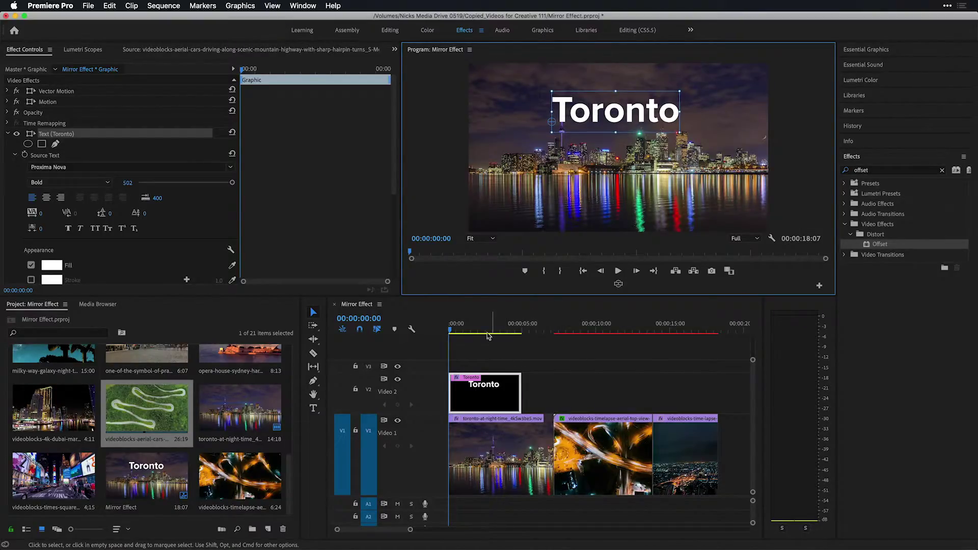
drag(488, 332, 519, 332)
click(504, 449)
key(Home)
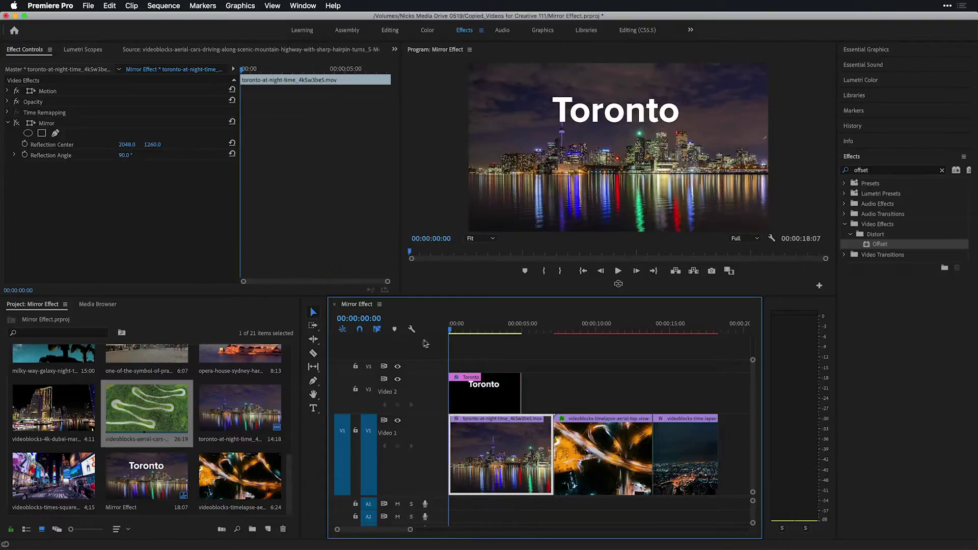
Extend the title about two seconds, hide V2, and duplicate the Toronto clip onto V3
drag(521, 392, 549, 393)
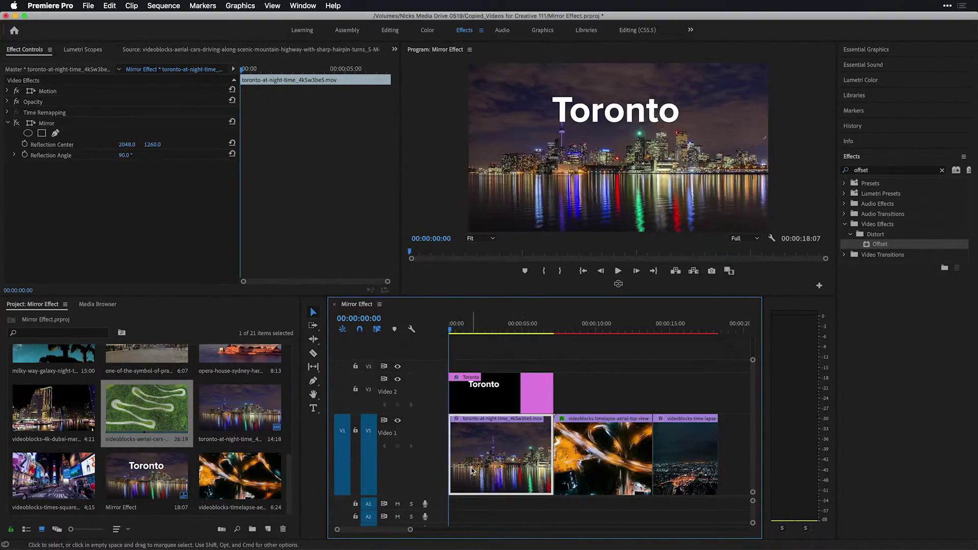
click(398, 379)
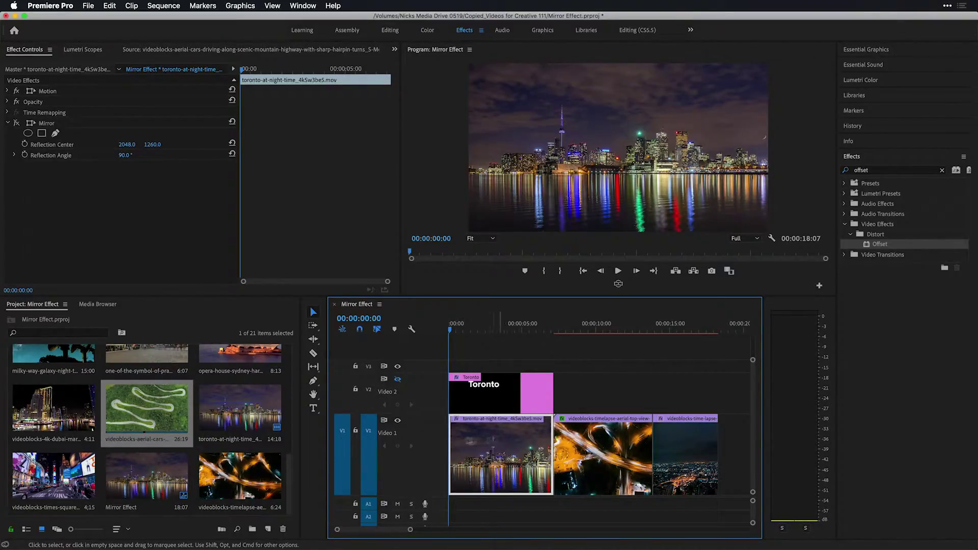
drag(478, 446, 470, 364)
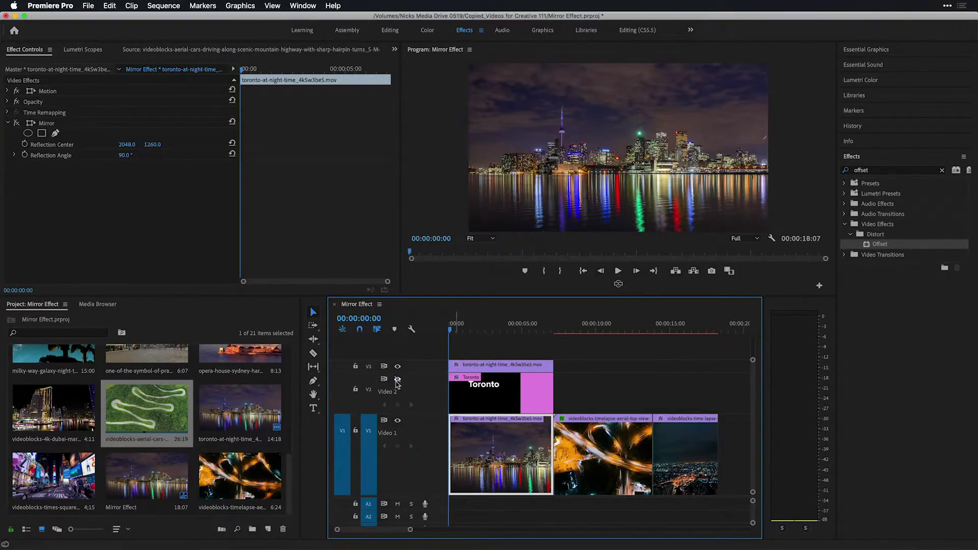
click(487, 365)
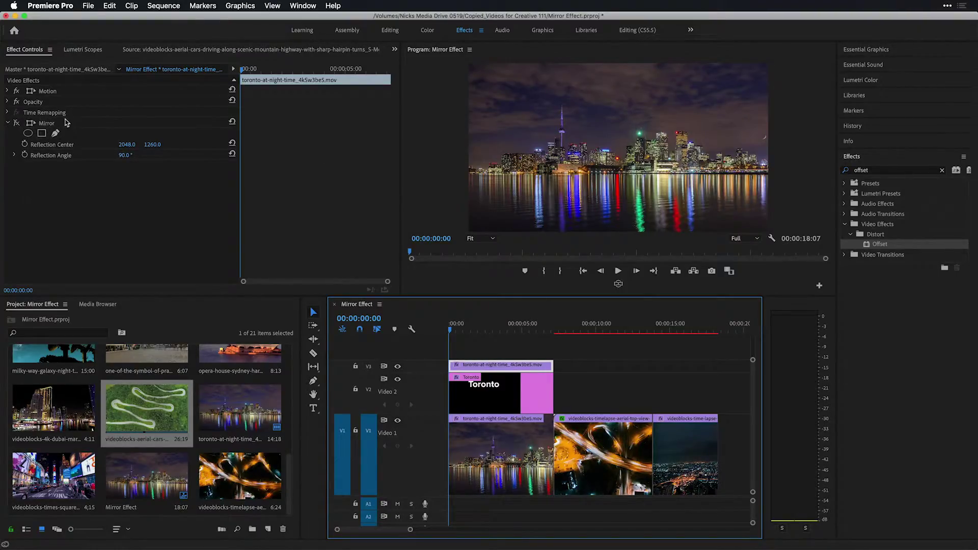
click(38, 101)
click(7, 123)
click(6, 101)
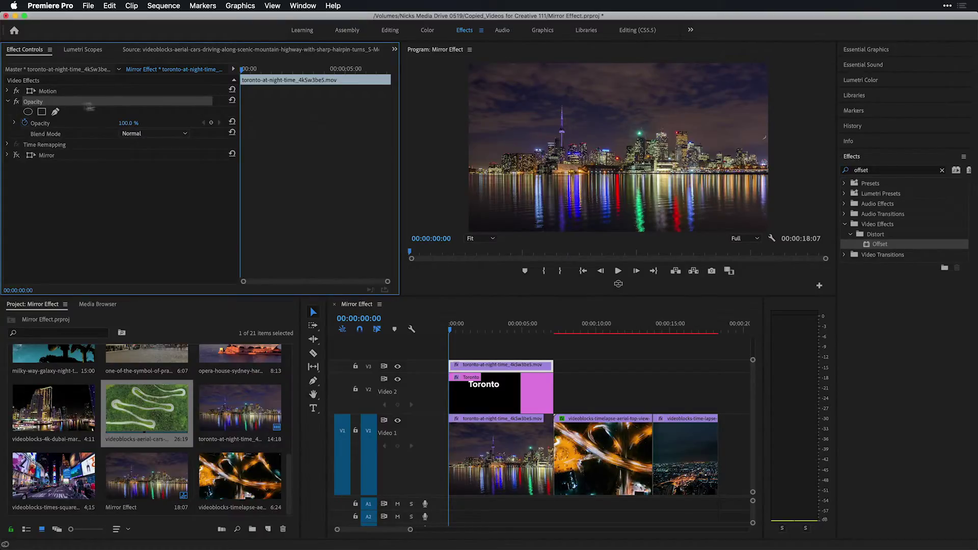
Zoom the Program monitor to 100% and pan to bring the CN Tower into view
double_click(387, 393)
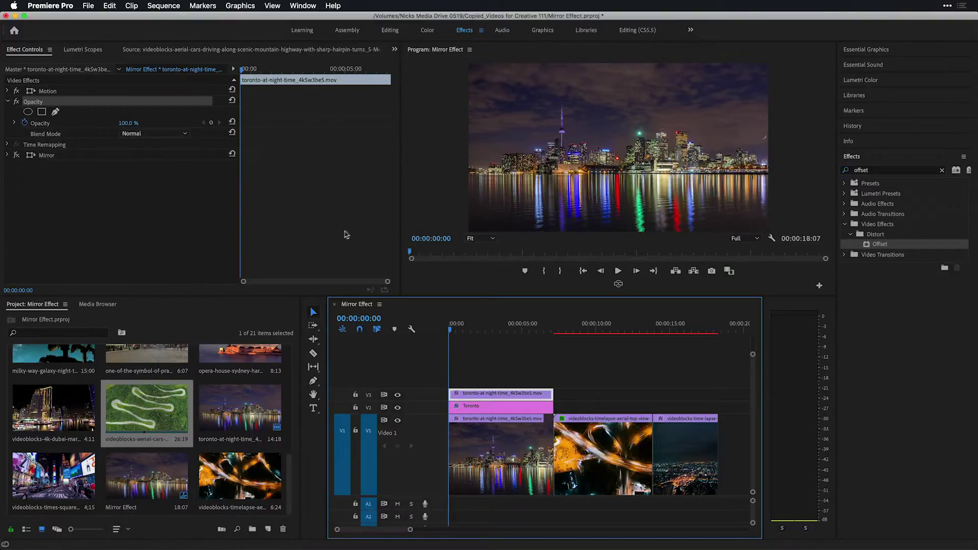
click(481, 239)
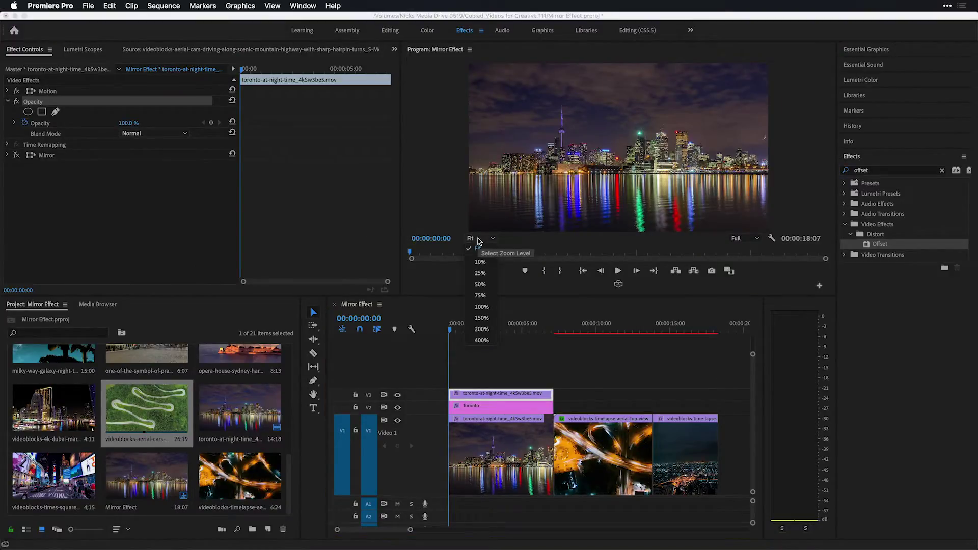
click(481, 306)
click(313, 394)
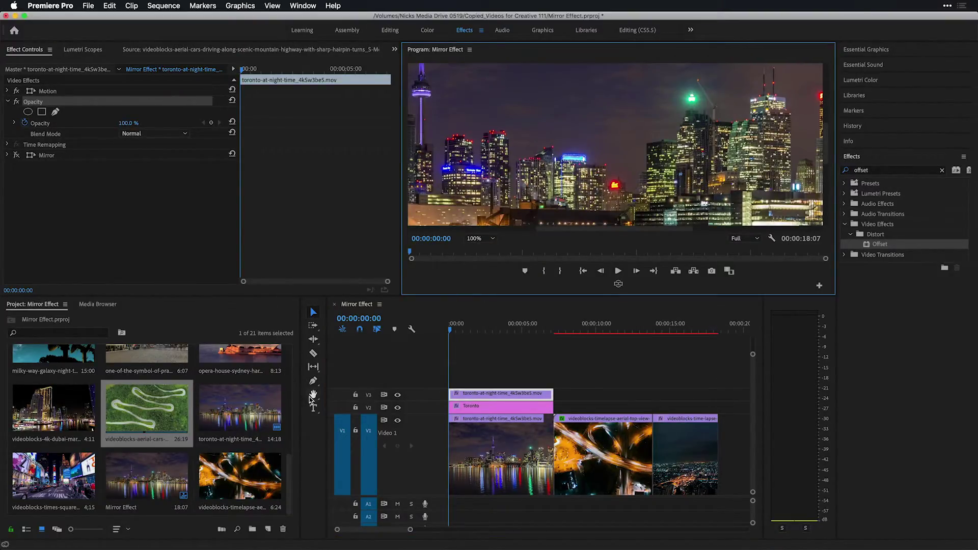
drag(446, 135, 564, 219)
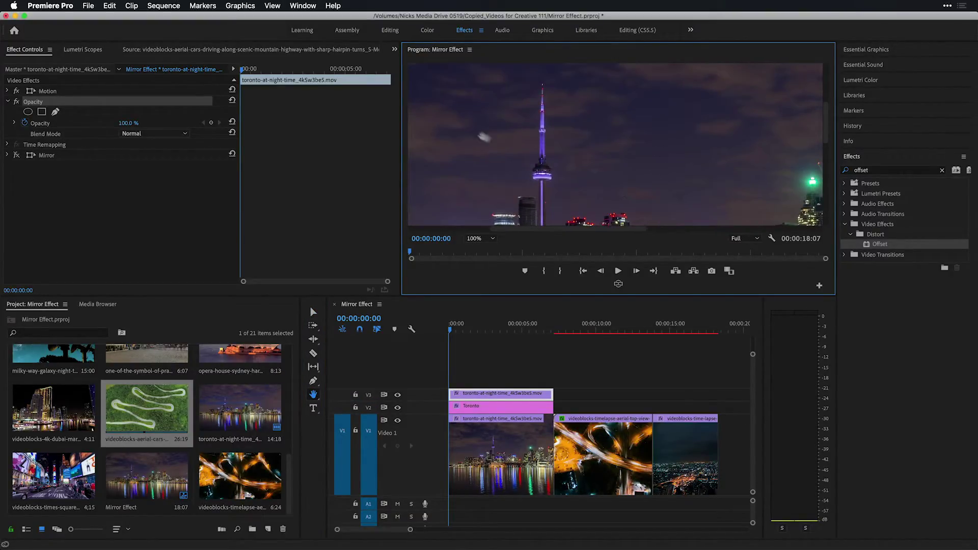
Draw a freeform Opacity mask tracing the CN Tower on the V3 duplicate
click(58, 113)
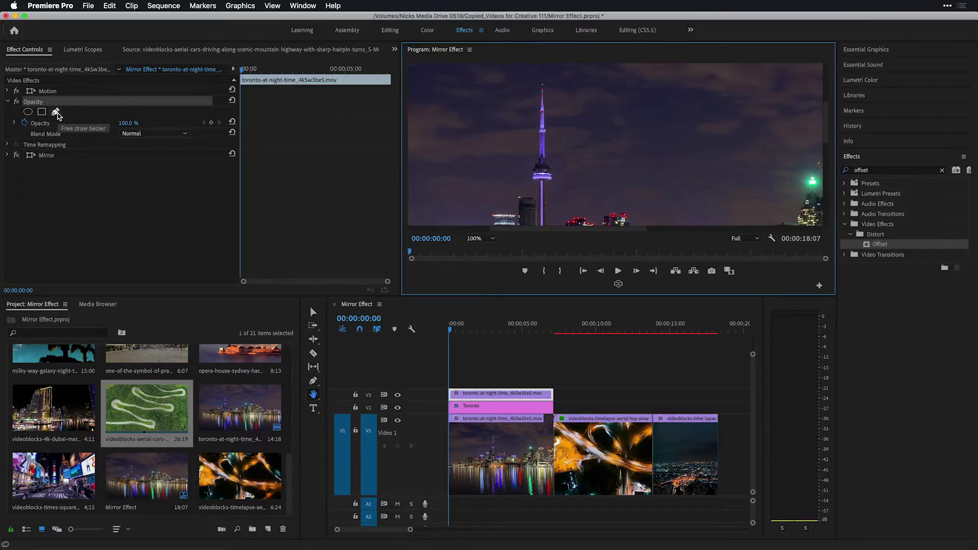
click(313, 312)
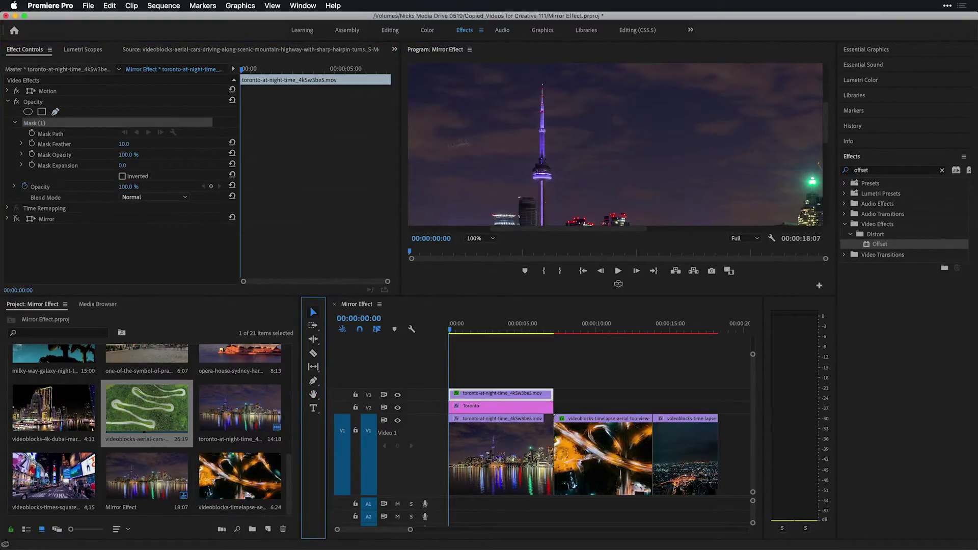
click(539, 184)
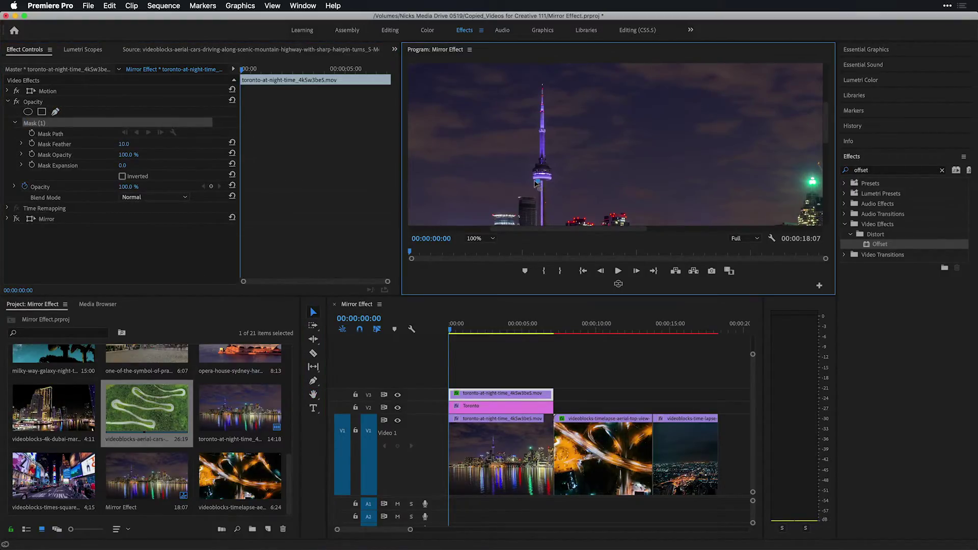
click(539, 134)
scroll(543, 104, up, 1)
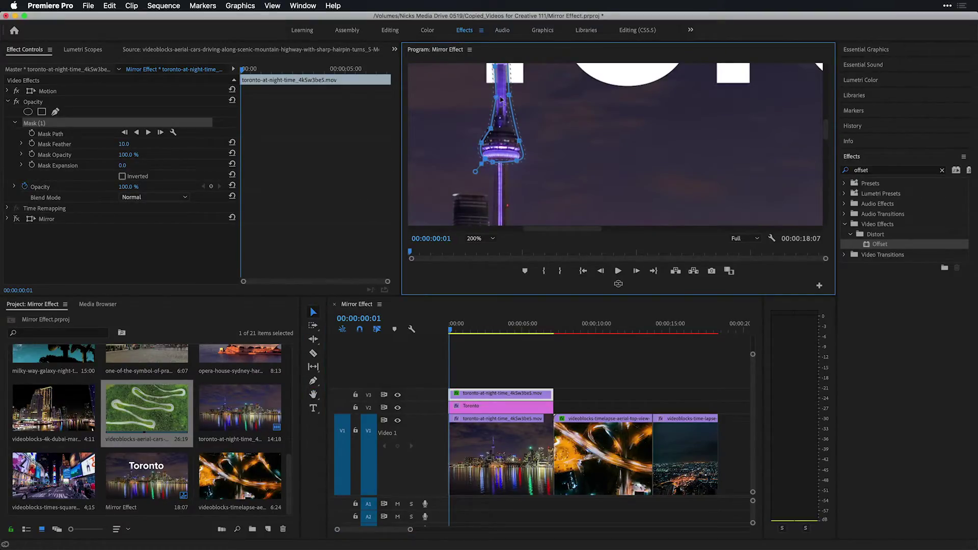
drag(509, 96, 507, 94)
key(super+z)
click(478, 239)
click(478, 248)
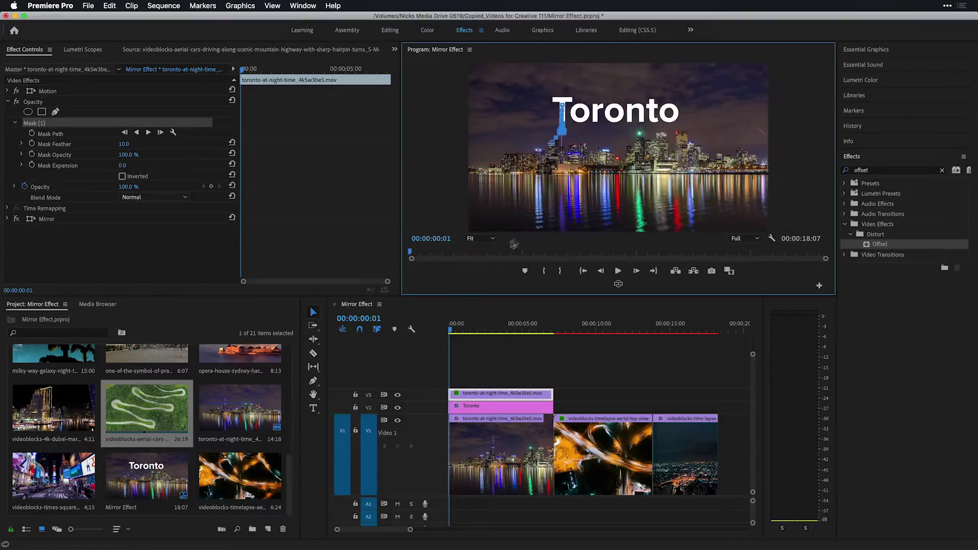
click(398, 407)
click(398, 420)
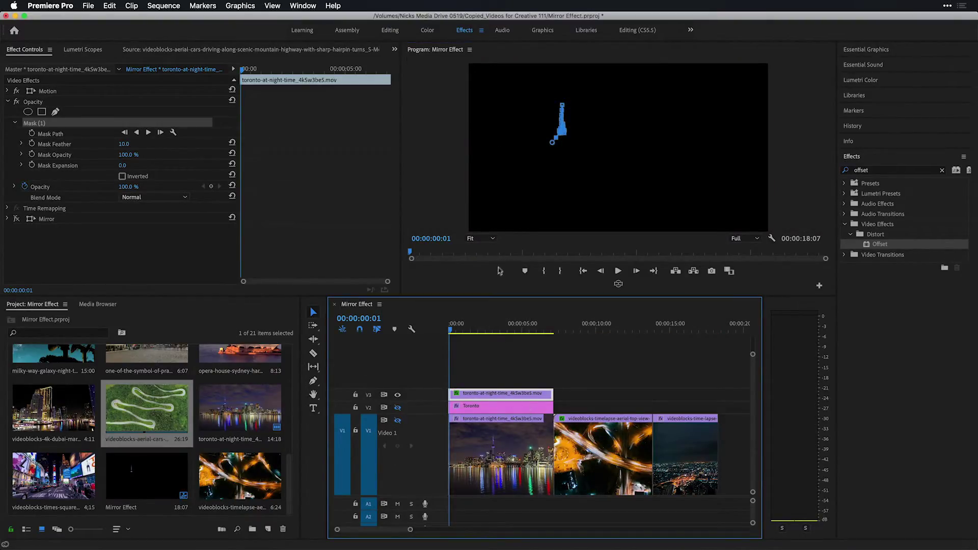
click(482, 352)
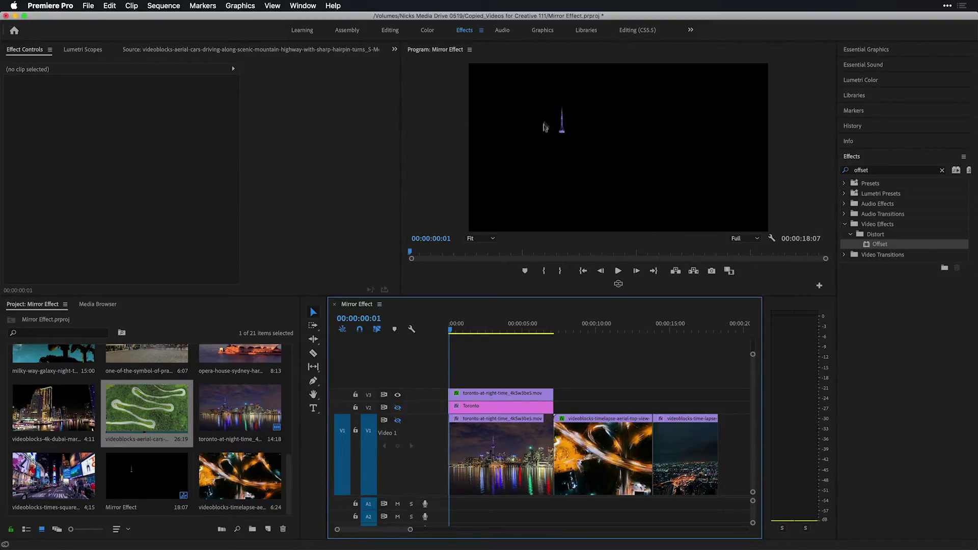
click(398, 408)
click(398, 420)
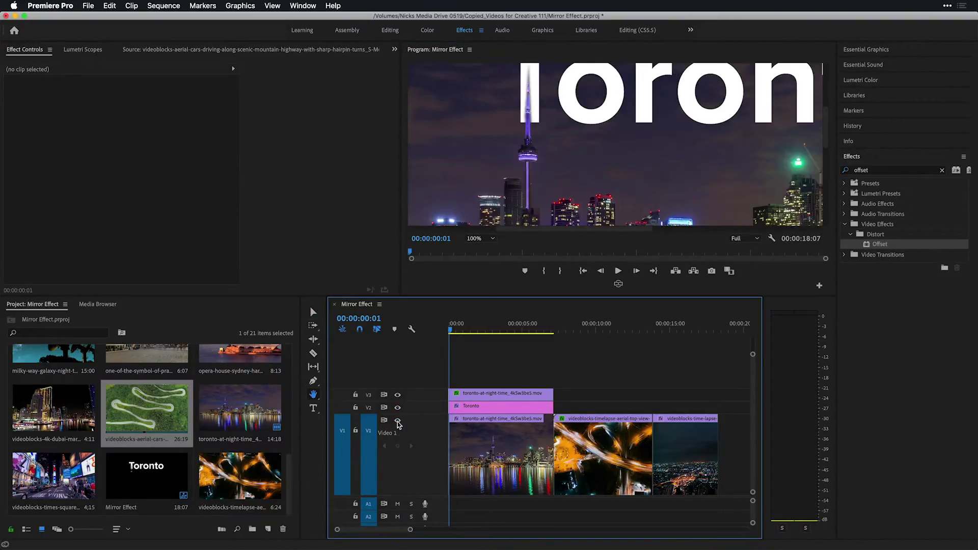
key(h)
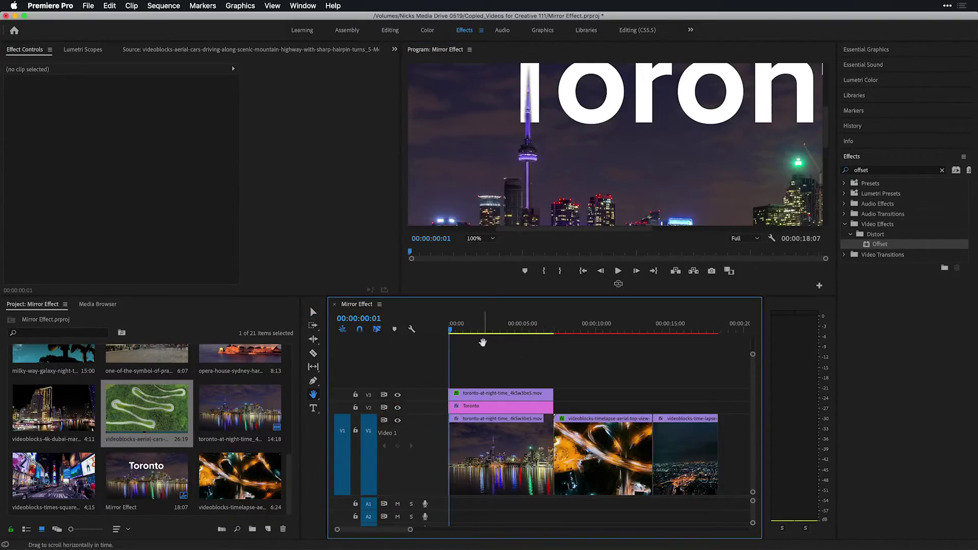
click(479, 238)
click(485, 251)
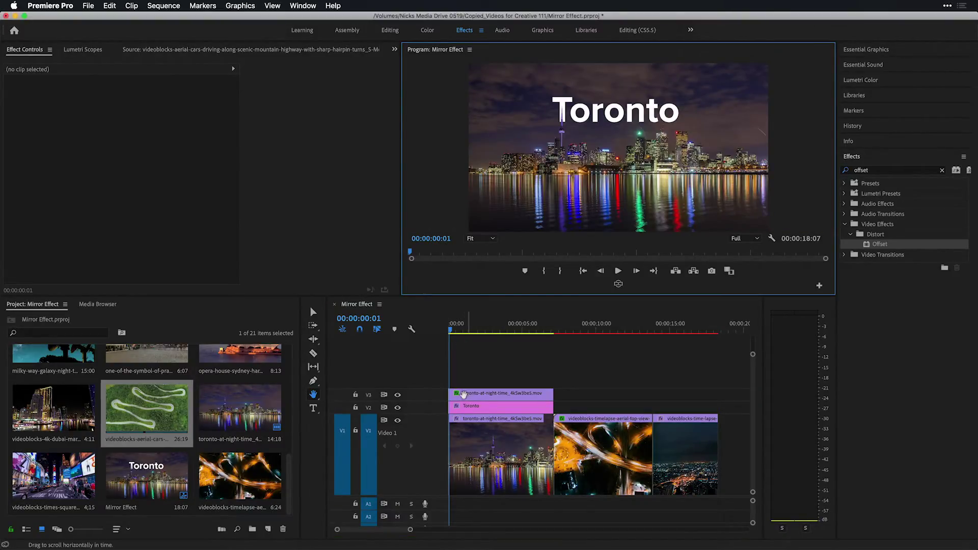
click(464, 394)
key(v)
click(469, 398)
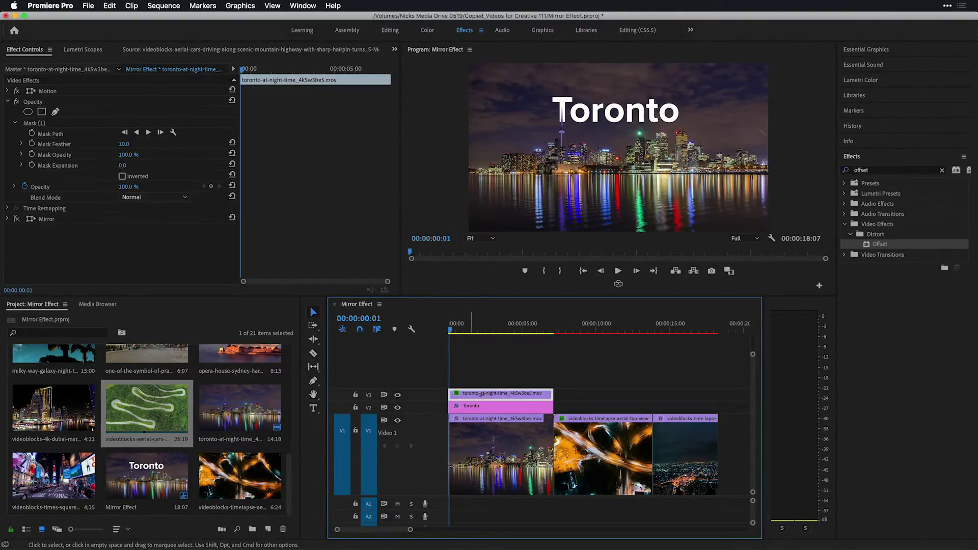
Track Mask (1) forward along the CN Tower, then hide V1 and V2 to view it alone
click(32, 123)
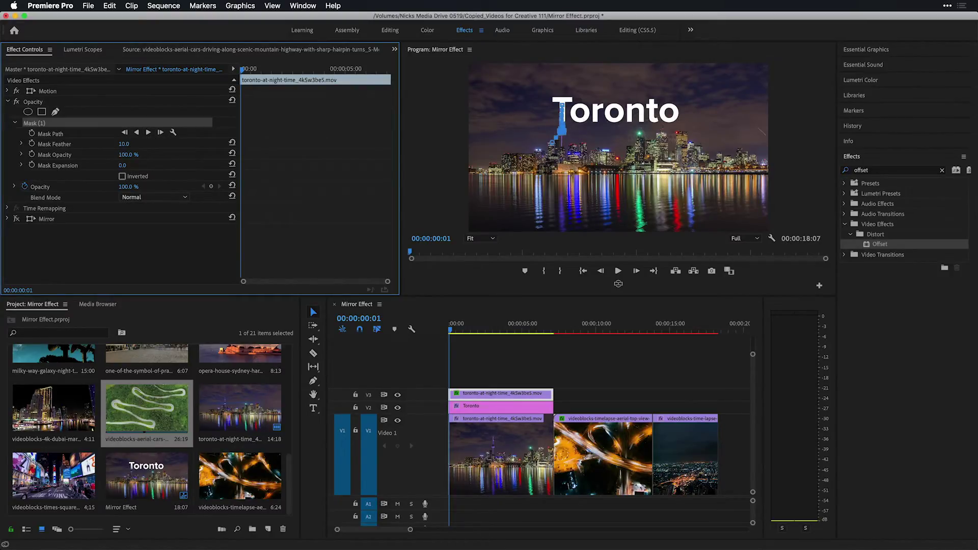
click(148, 133)
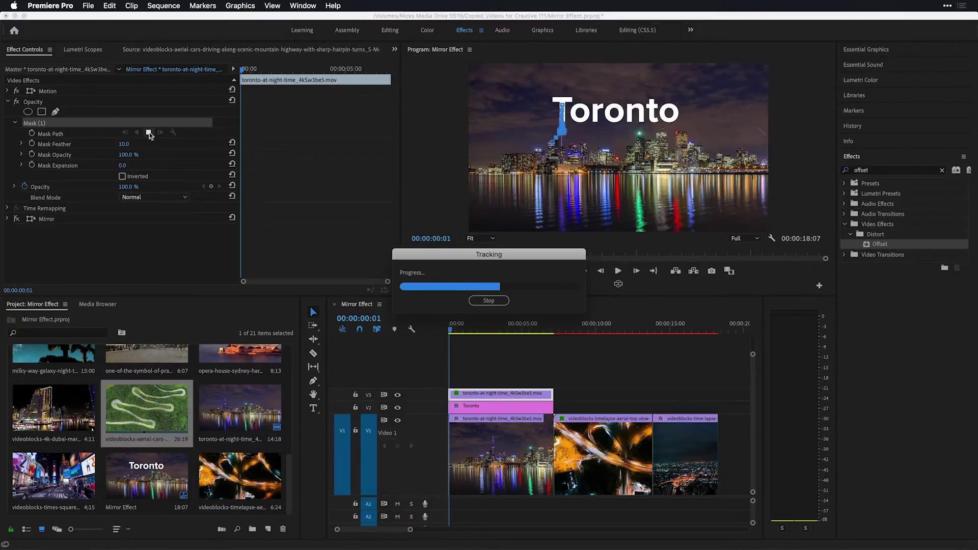
click(398, 408)
click(398, 421)
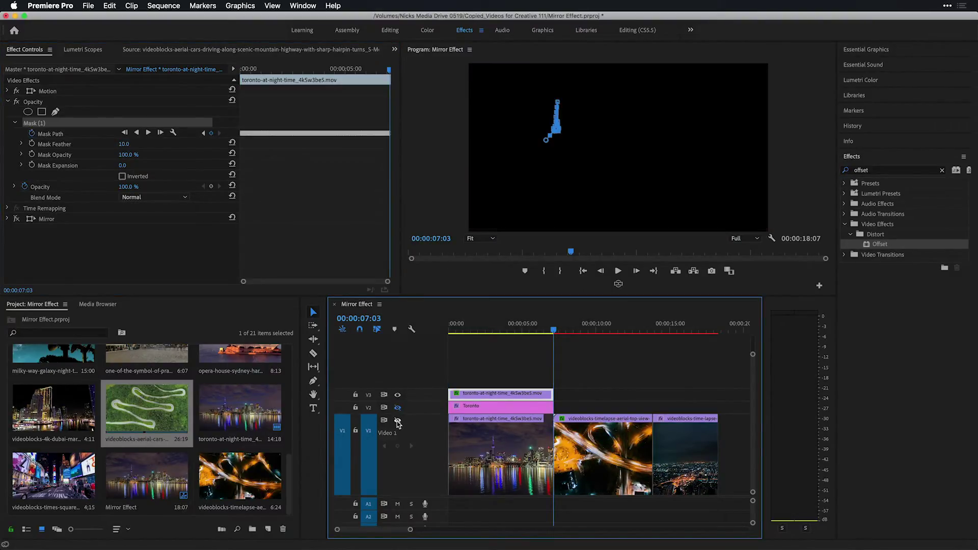
click(518, 353)
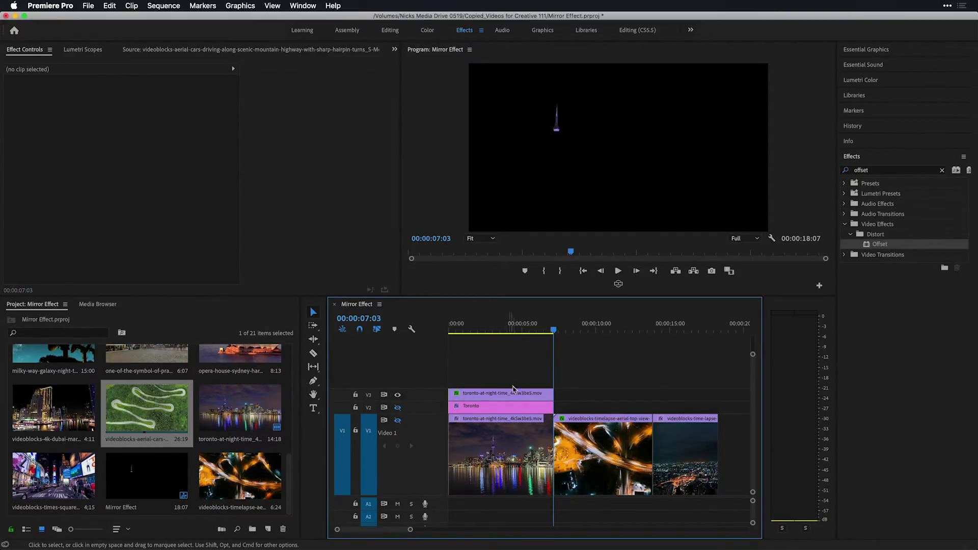
Zoom the Program monitor to 100% and bring up the top skyline clip's opacity mask
click(479, 238)
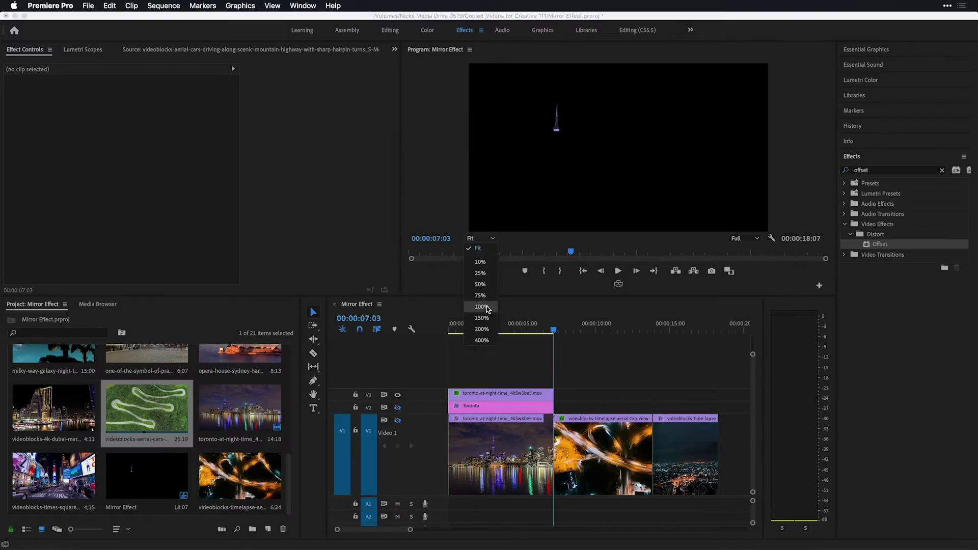
click(479, 304)
click(512, 396)
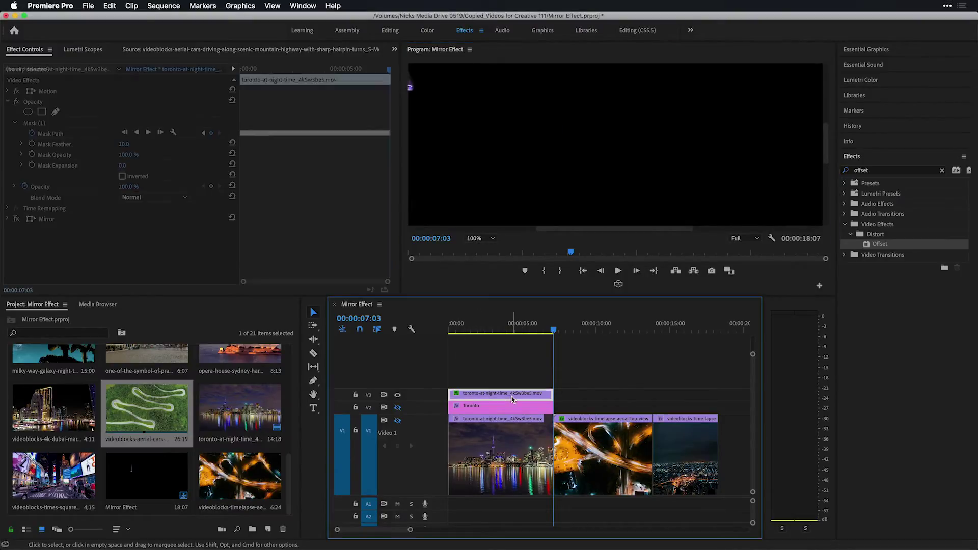
click(43, 102)
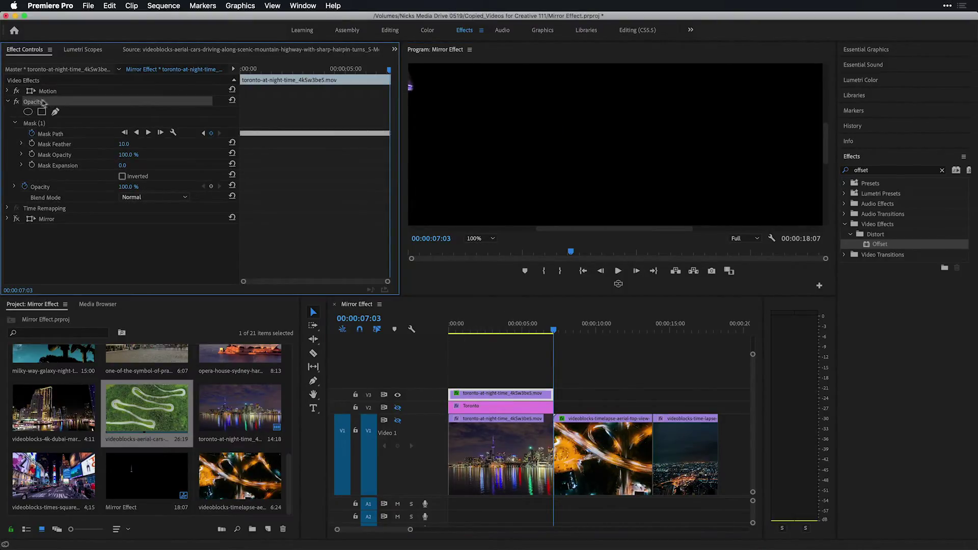
Pan to centre the lit tower and scrub the opening seconds to check the tracked mask
click(314, 394)
drag(432, 172, 609, 247)
drag(537, 329, 425, 337)
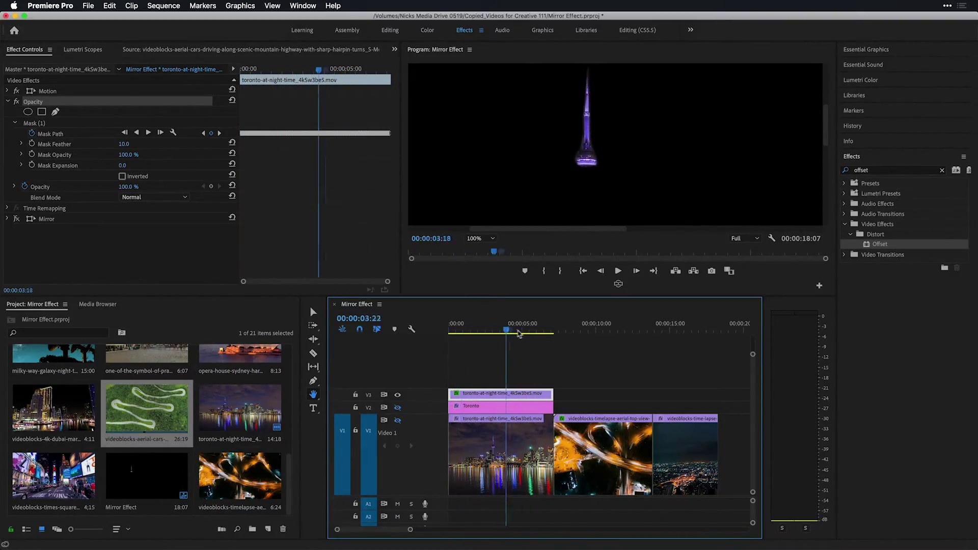
drag(519, 334, 413, 334)
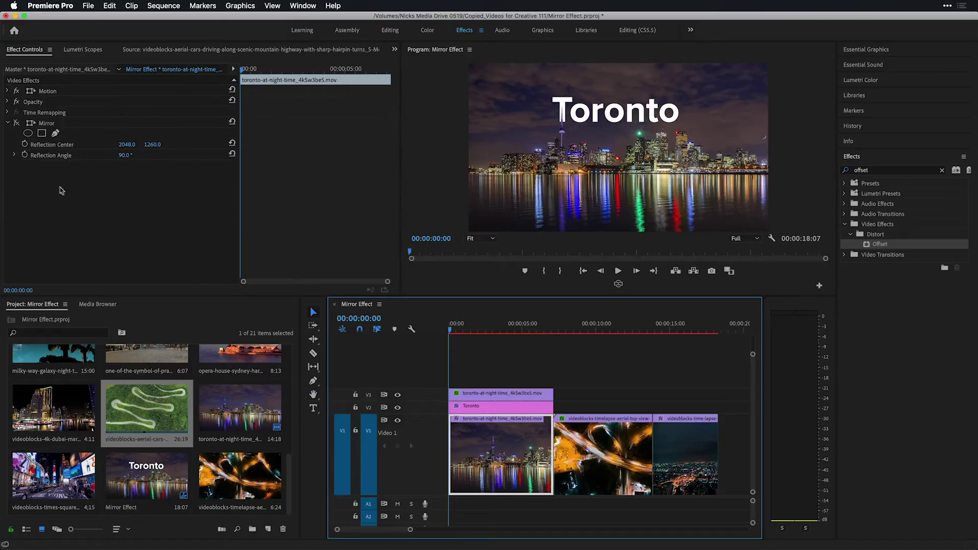
Enable the Mirror effect on the bottom Toronto clip in Effect Controls
click(17, 124)
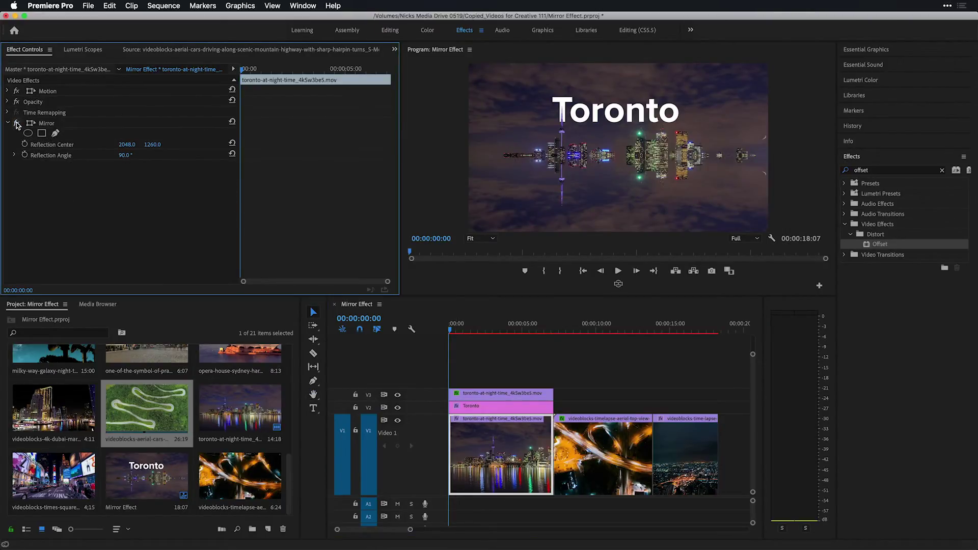